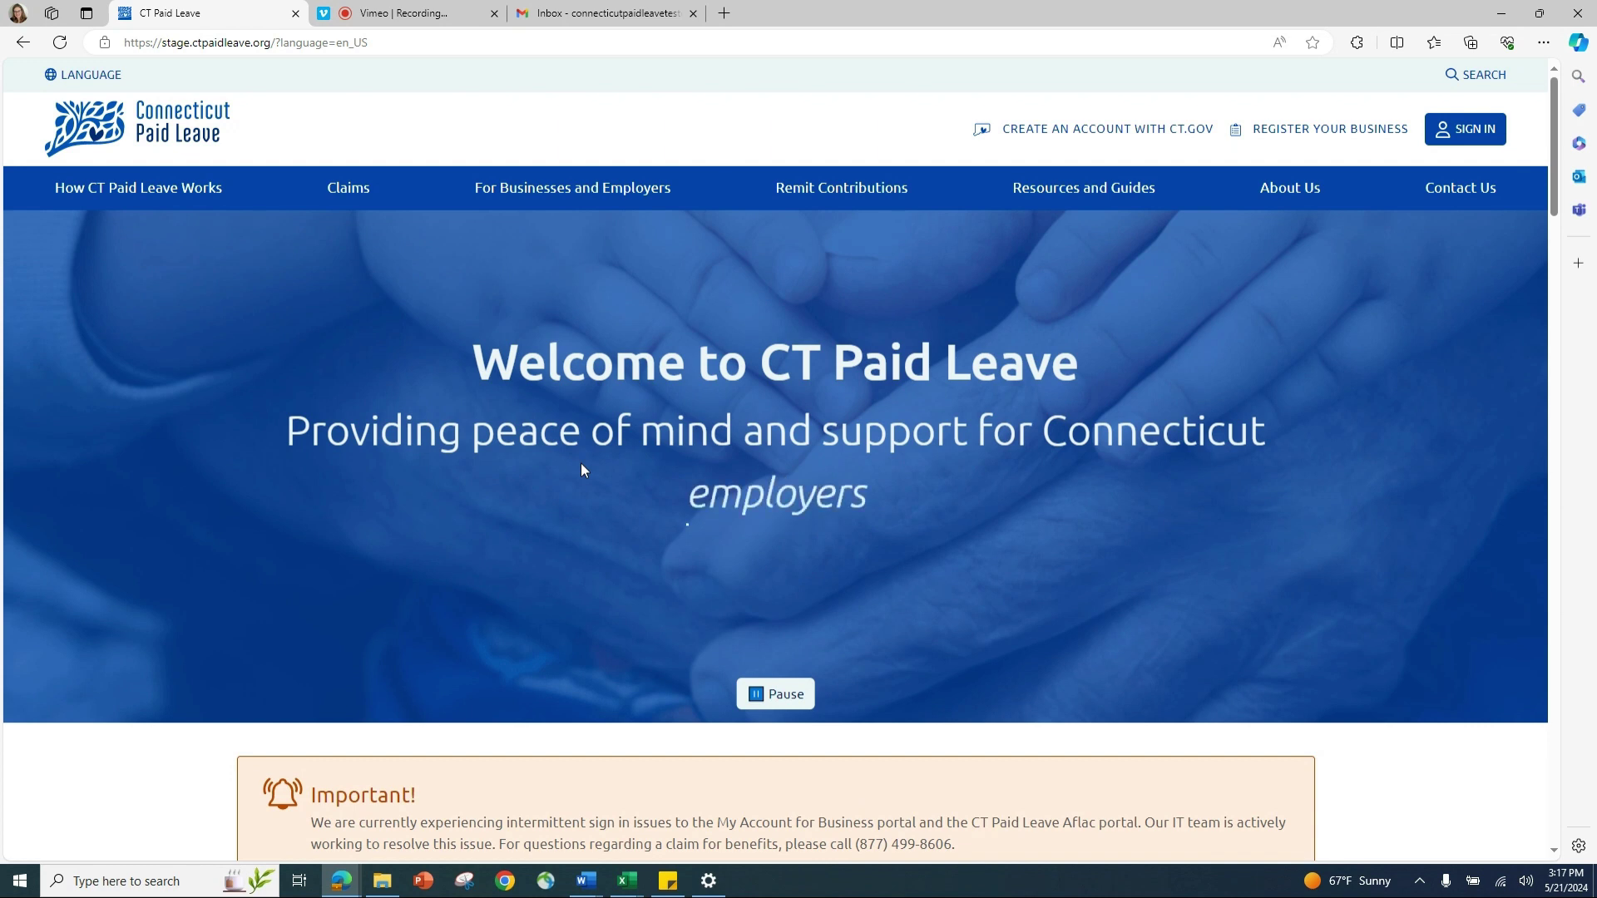
Step: Go from the CT Paid Leave sign-in to the CT.GOV 'Sign up now!' registration form
click(1490, 132)
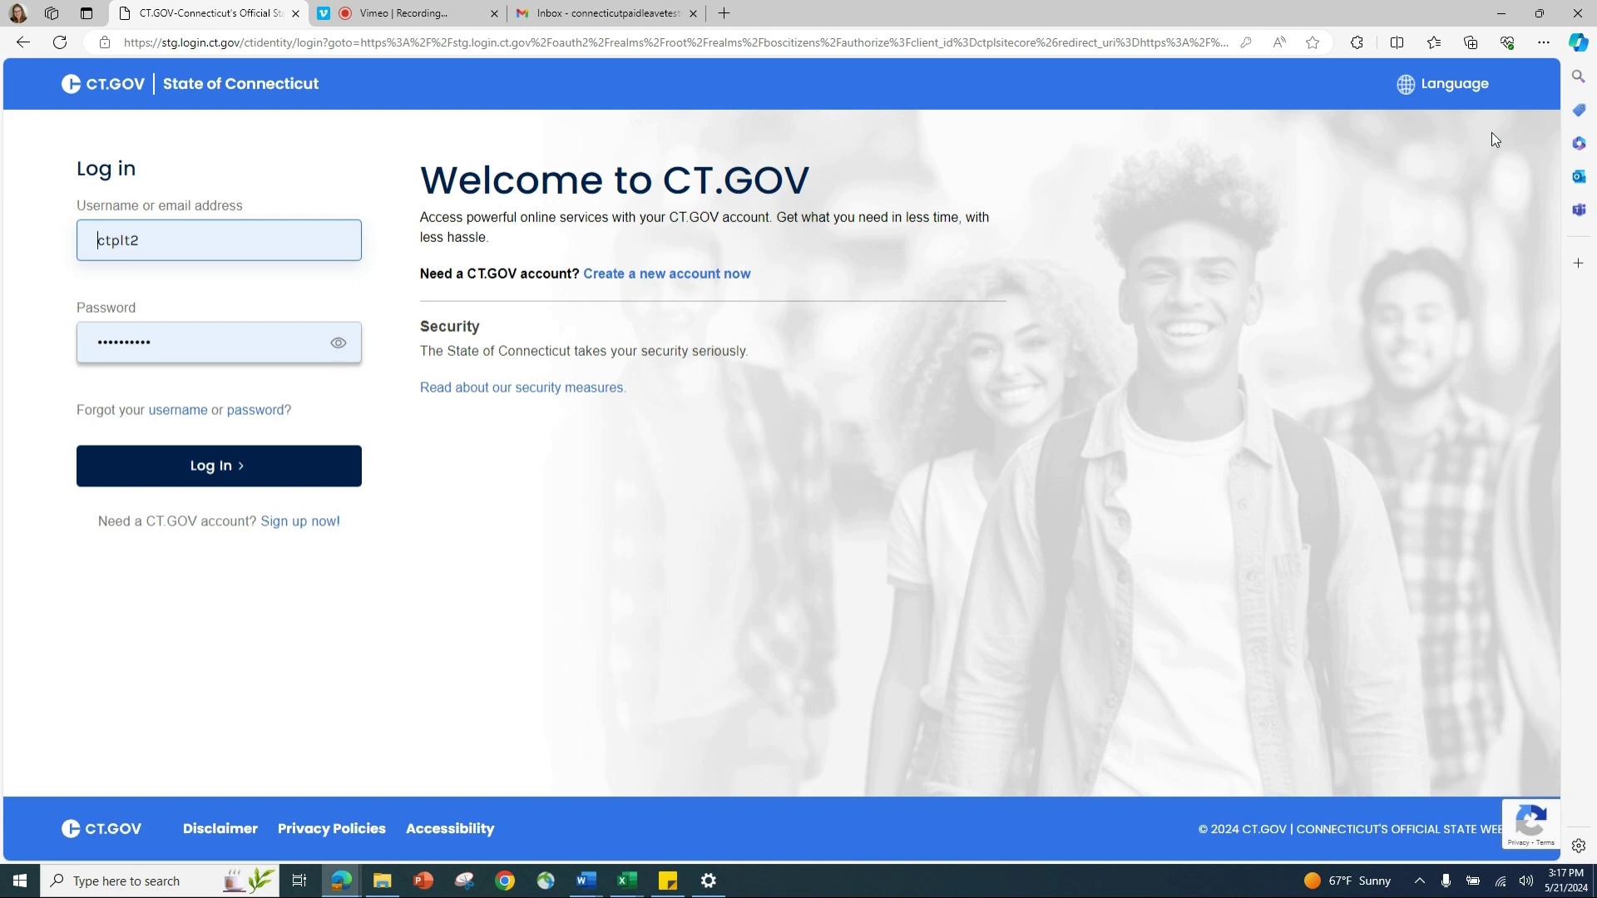
click(324, 523)
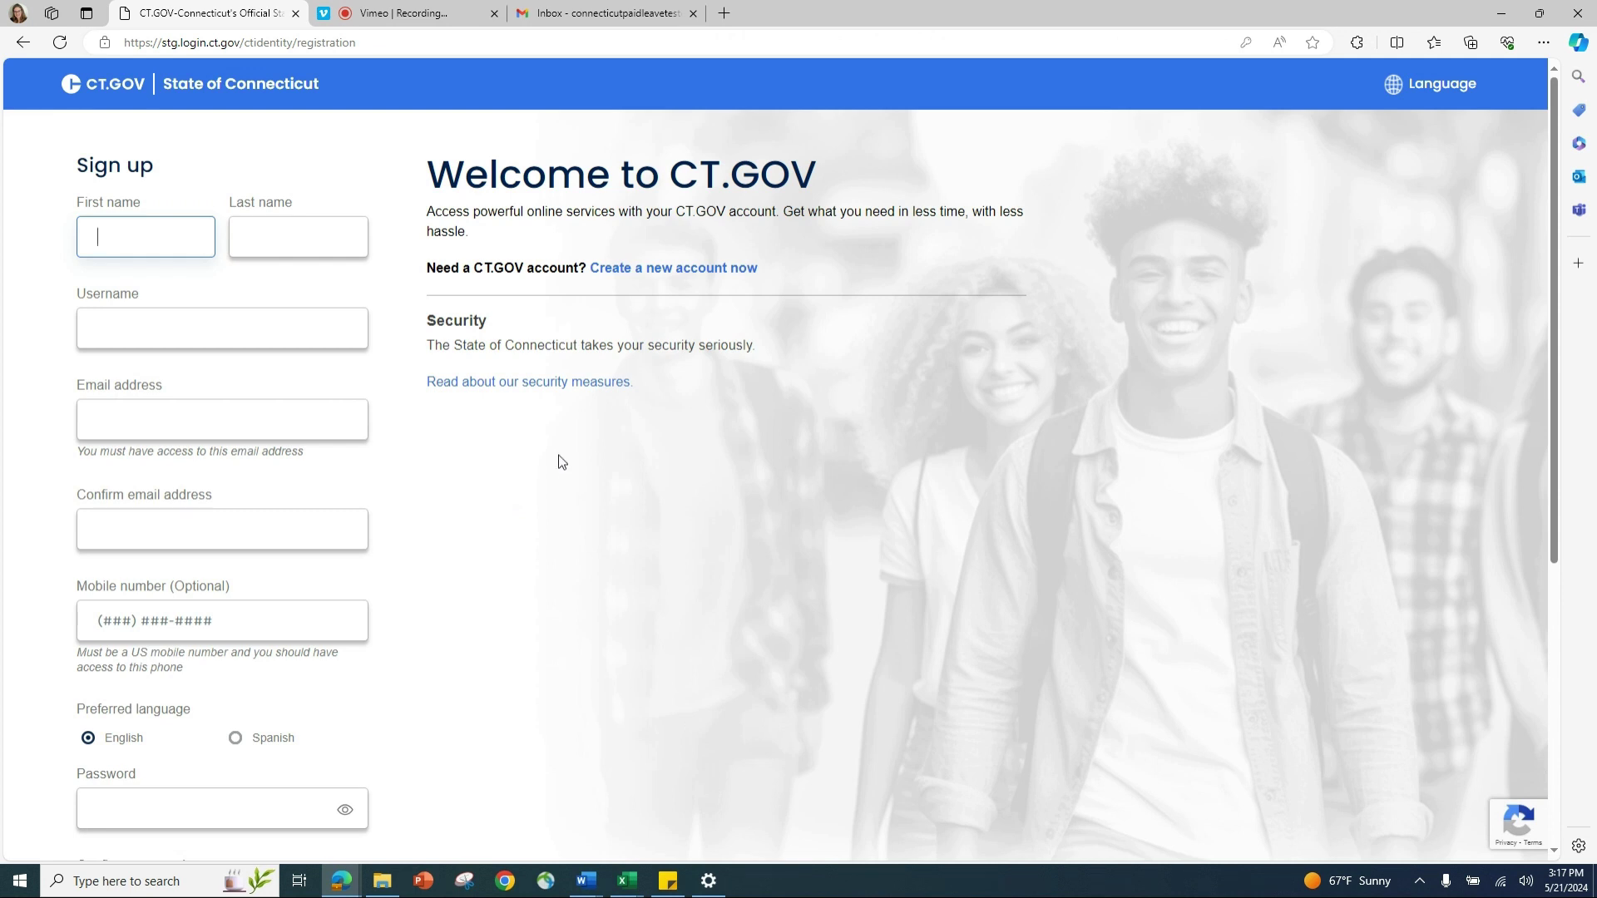
Step: Enter the new account holder's first name, last name and a username
text(ctpl)
key(Tab)
text(tester)
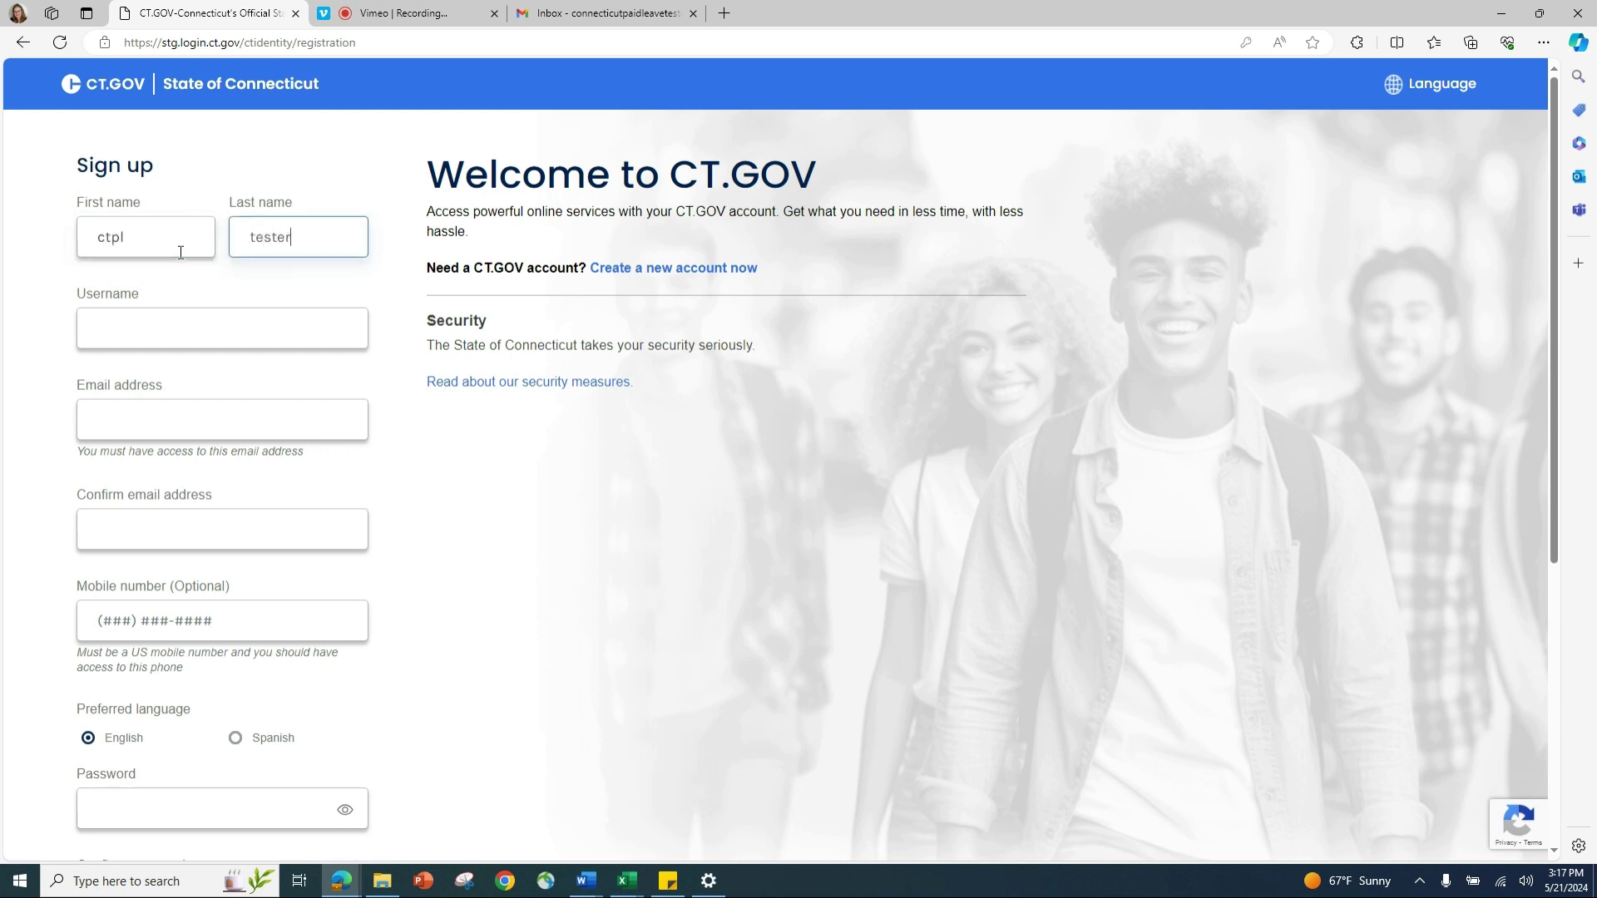
key(Tab)
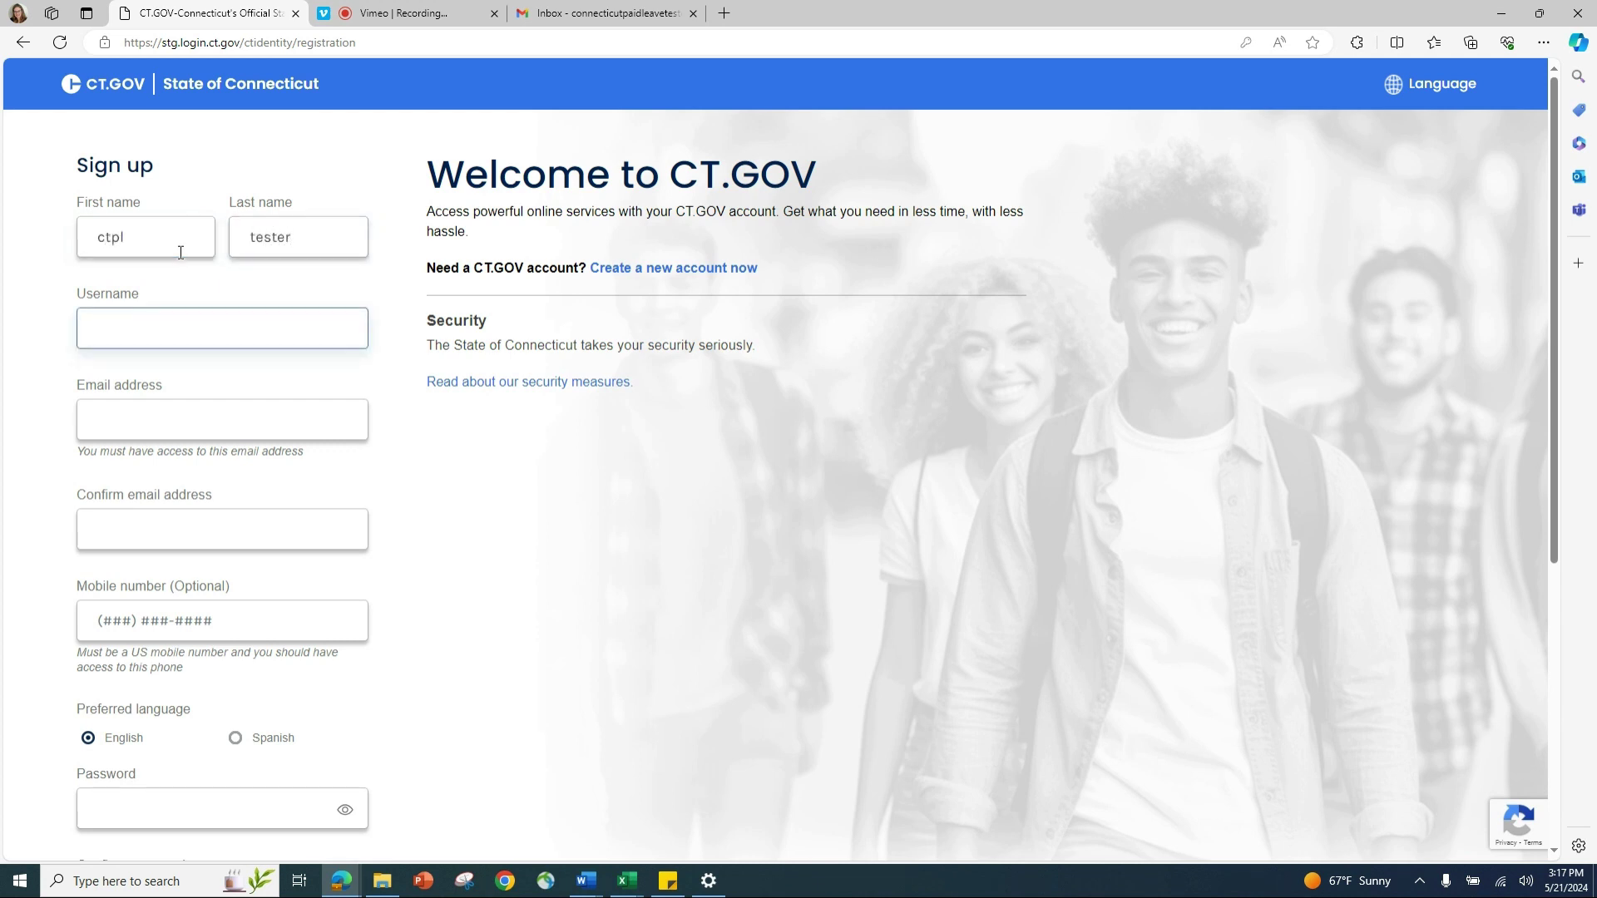
text(ctplt3)
key(Tab)
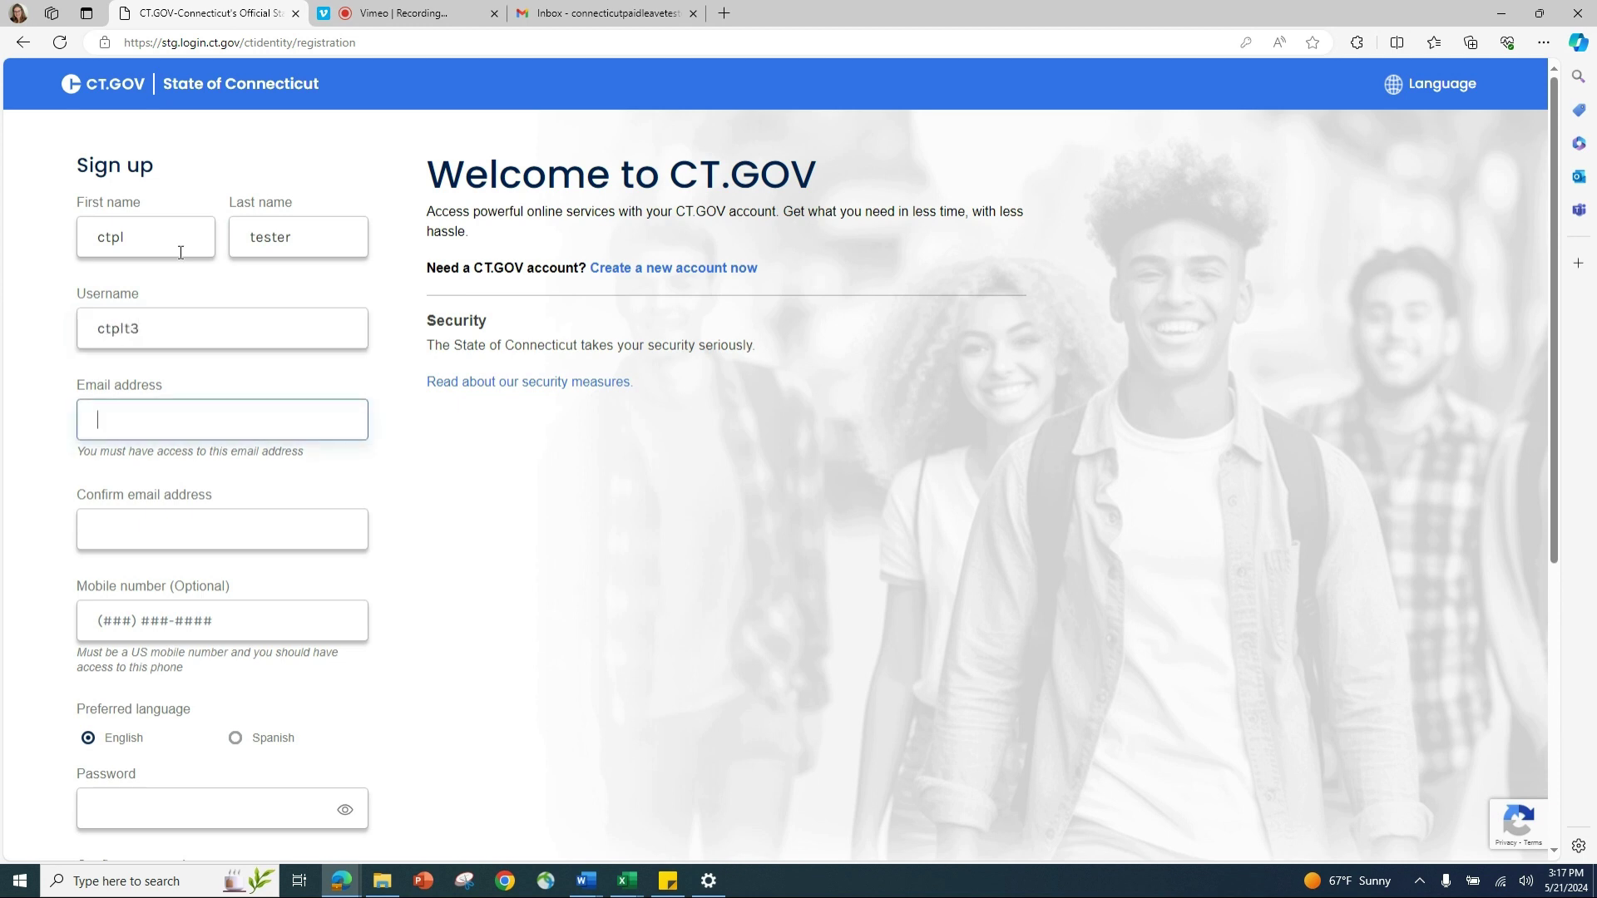
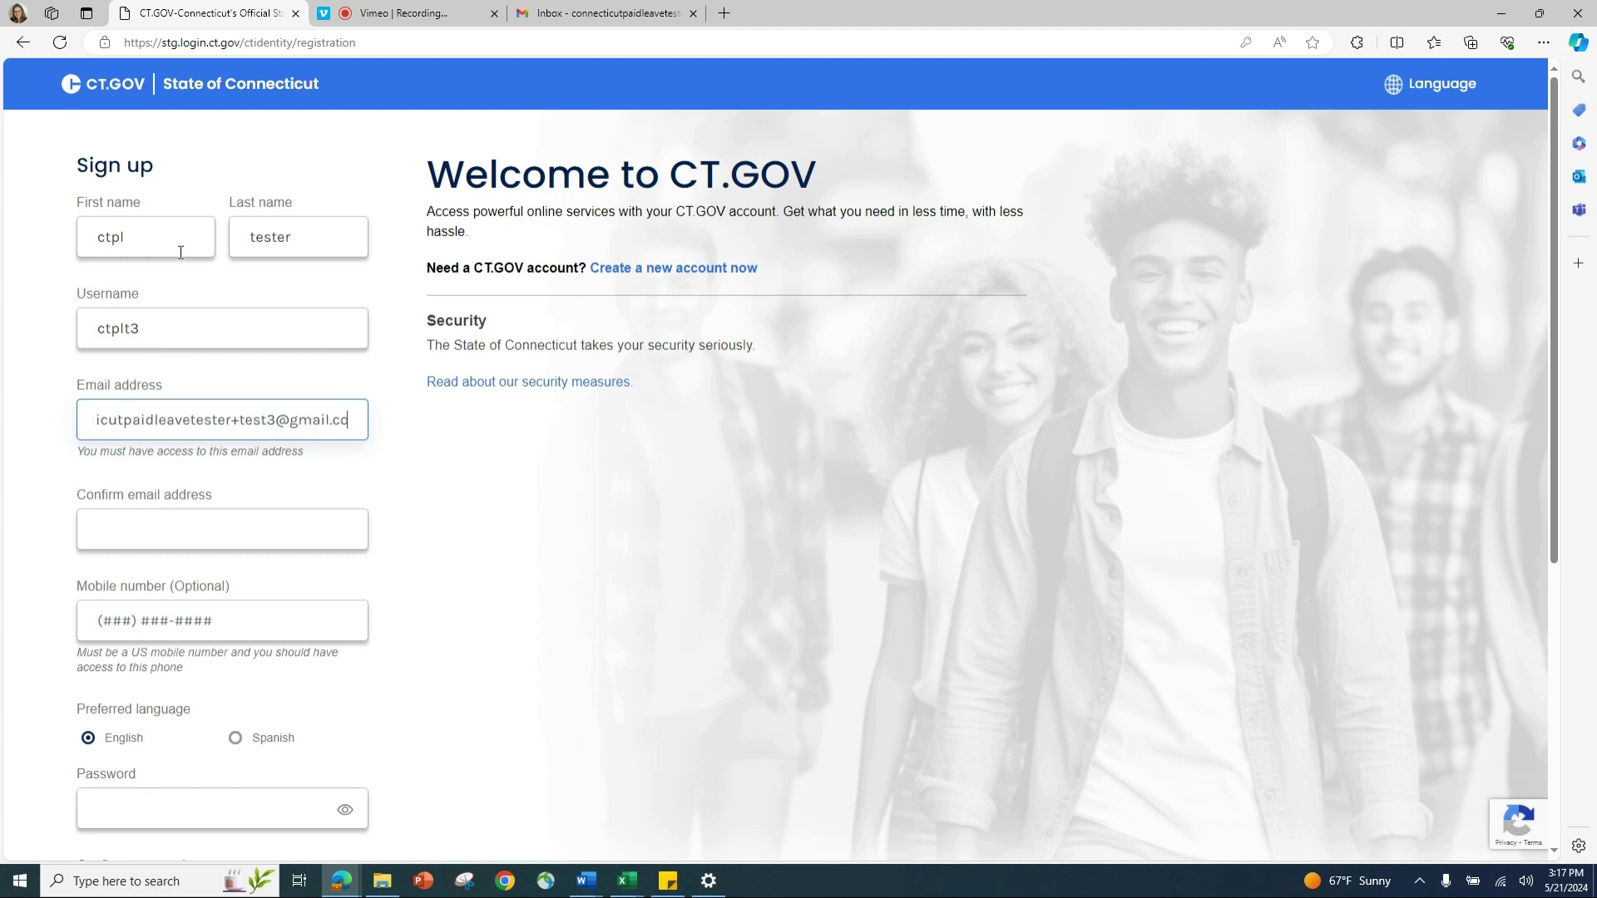
Step: Enter the account's Gmail address and confirm it, correcting the test number
key(Tab)
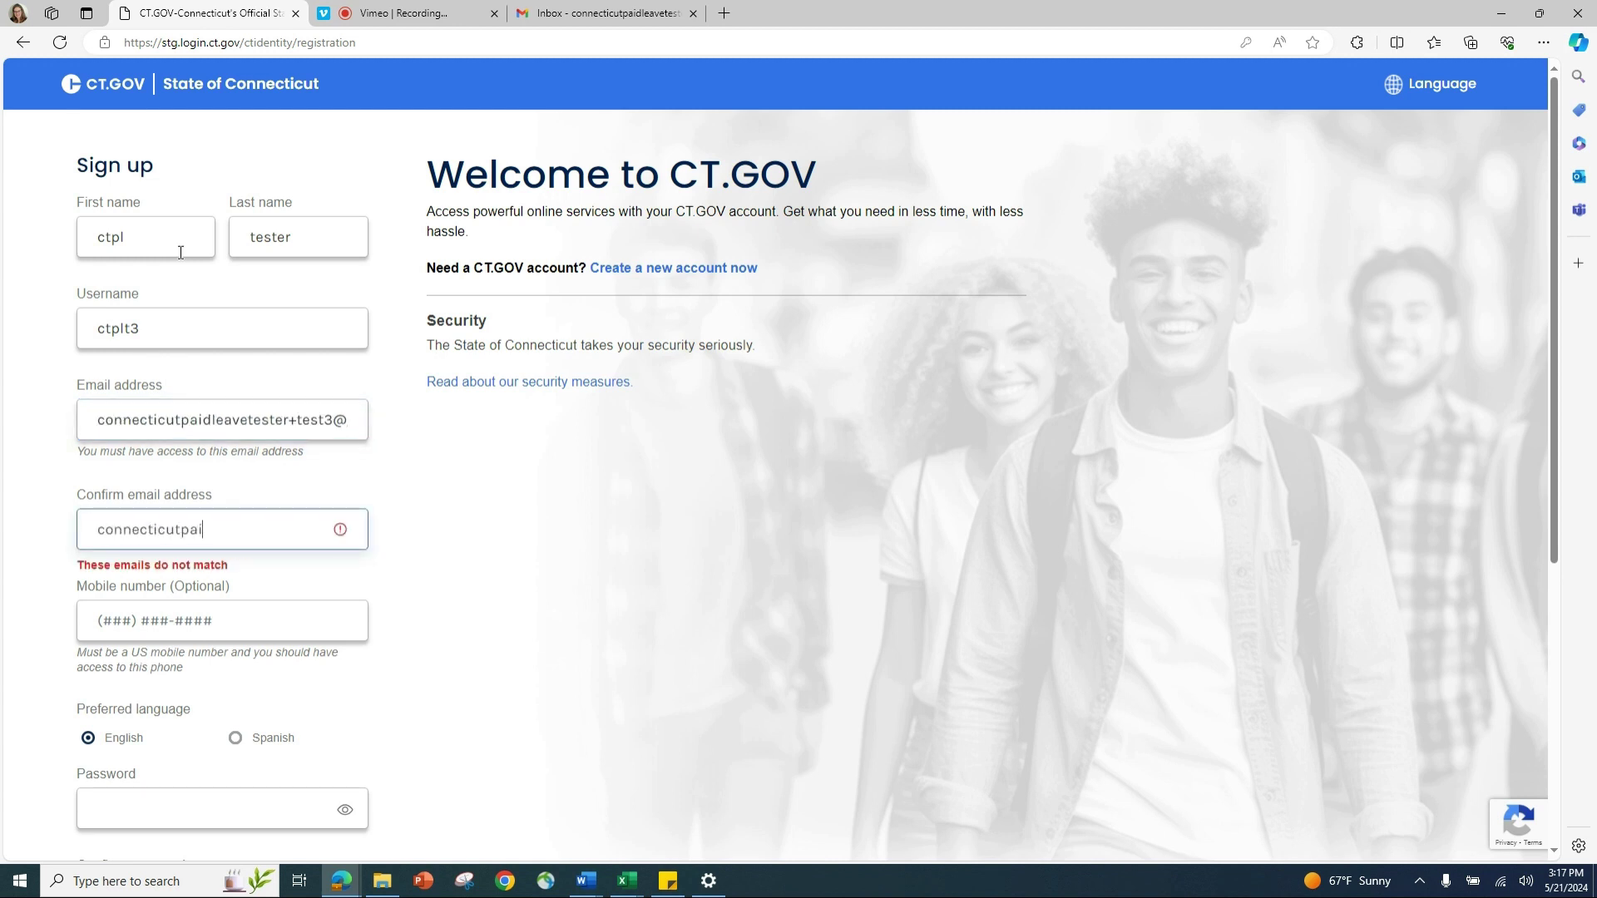
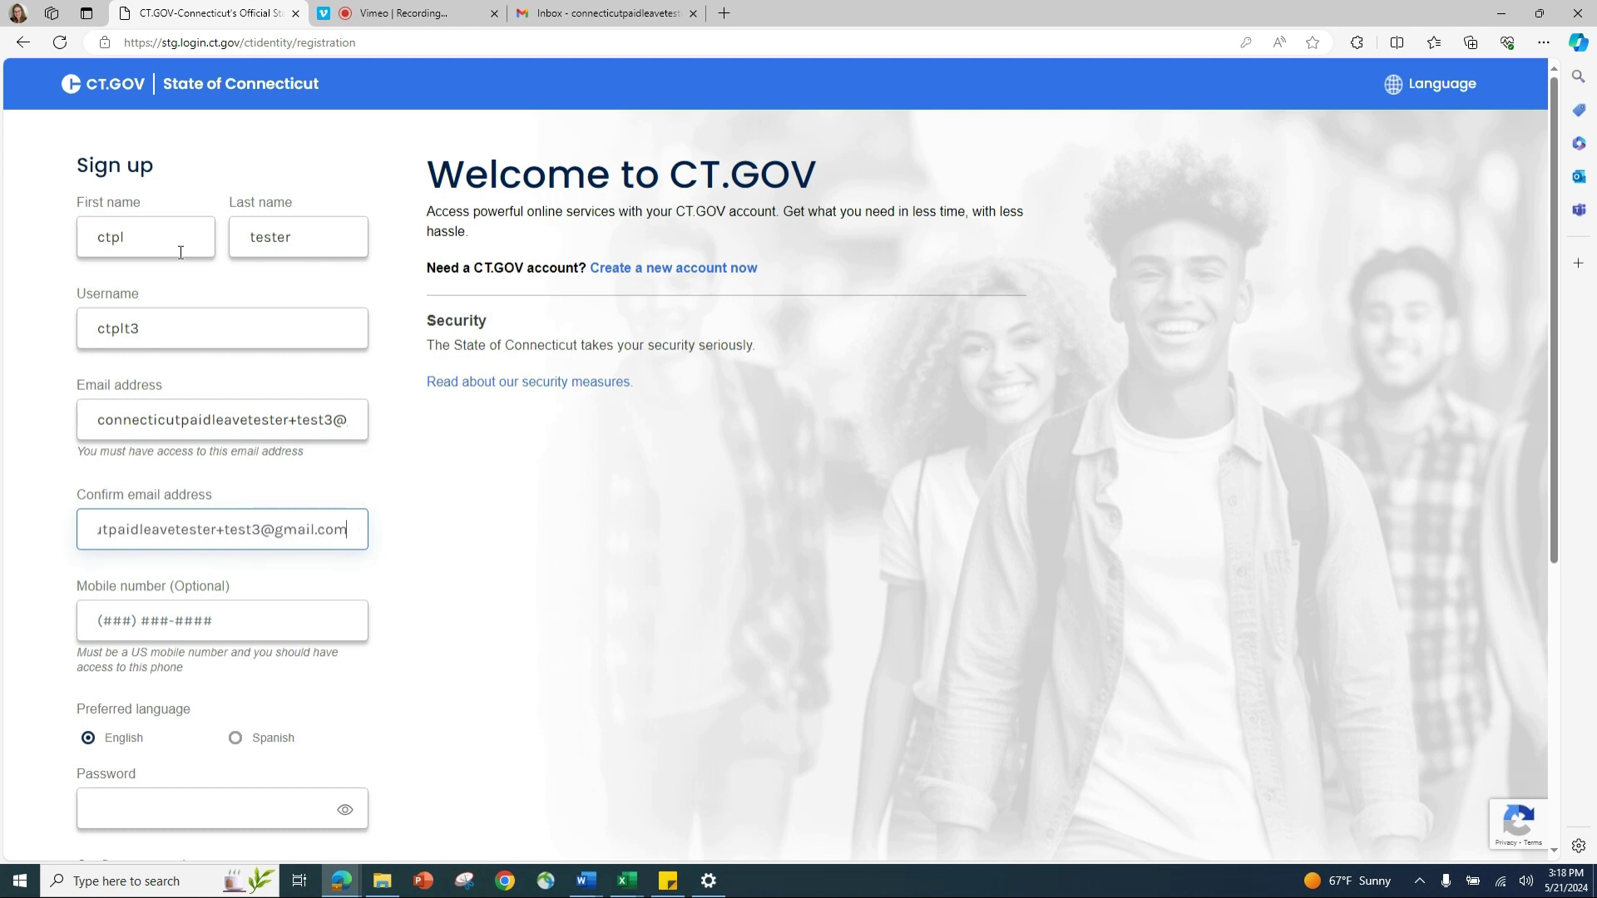
key(Tab)
Step: Fill in the mobile number, keep English, and enter the password twice
text(5555555555)
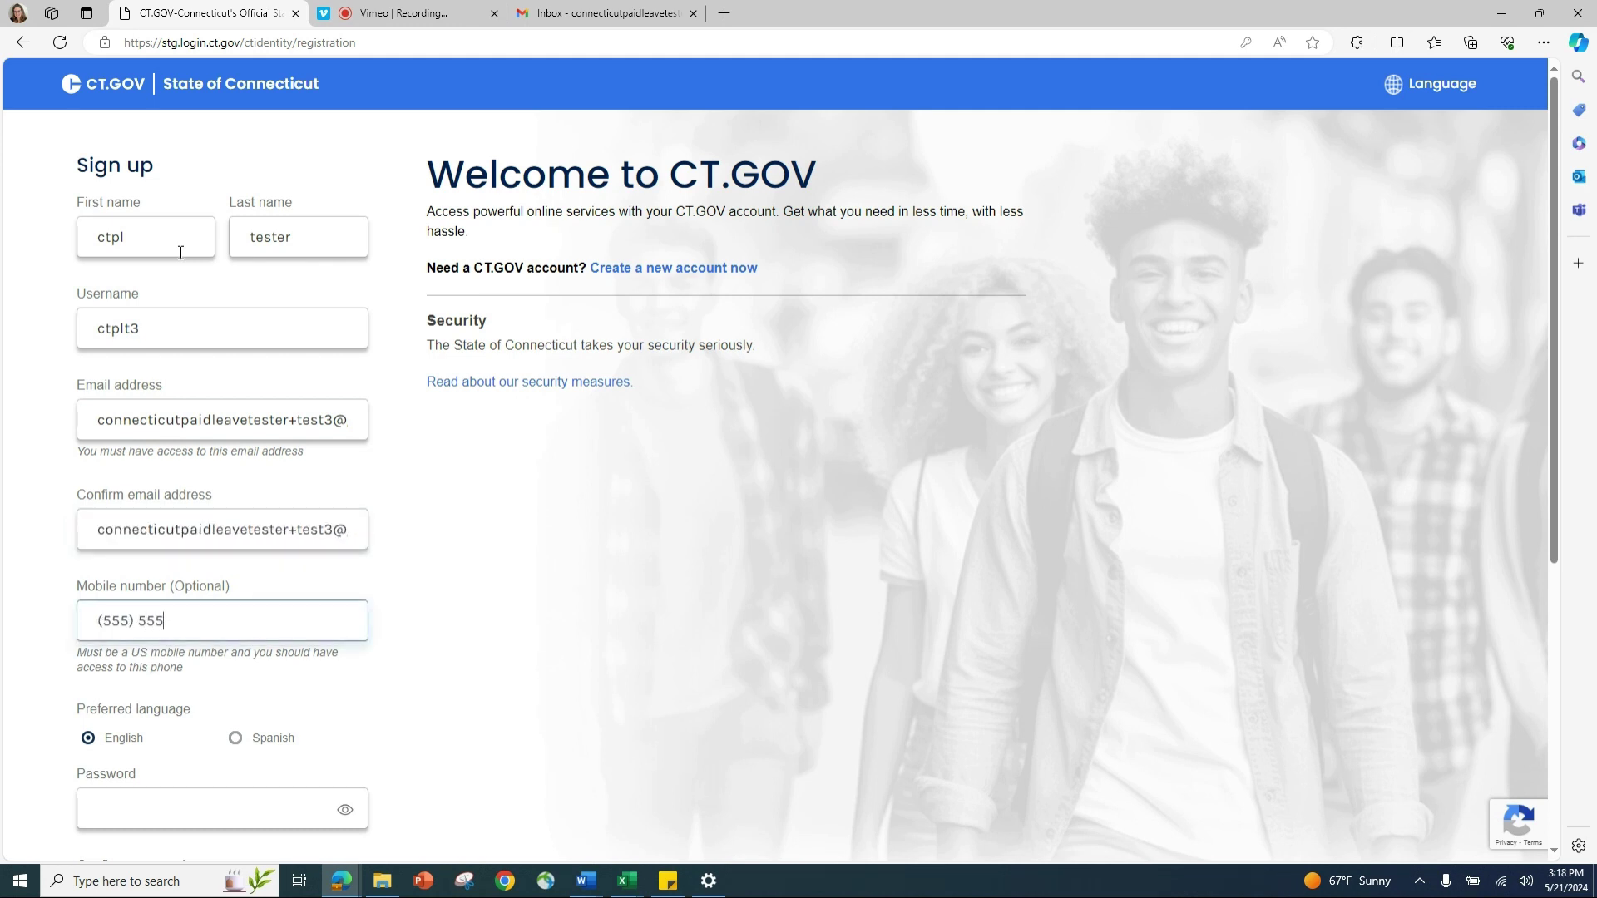
key(Tab)
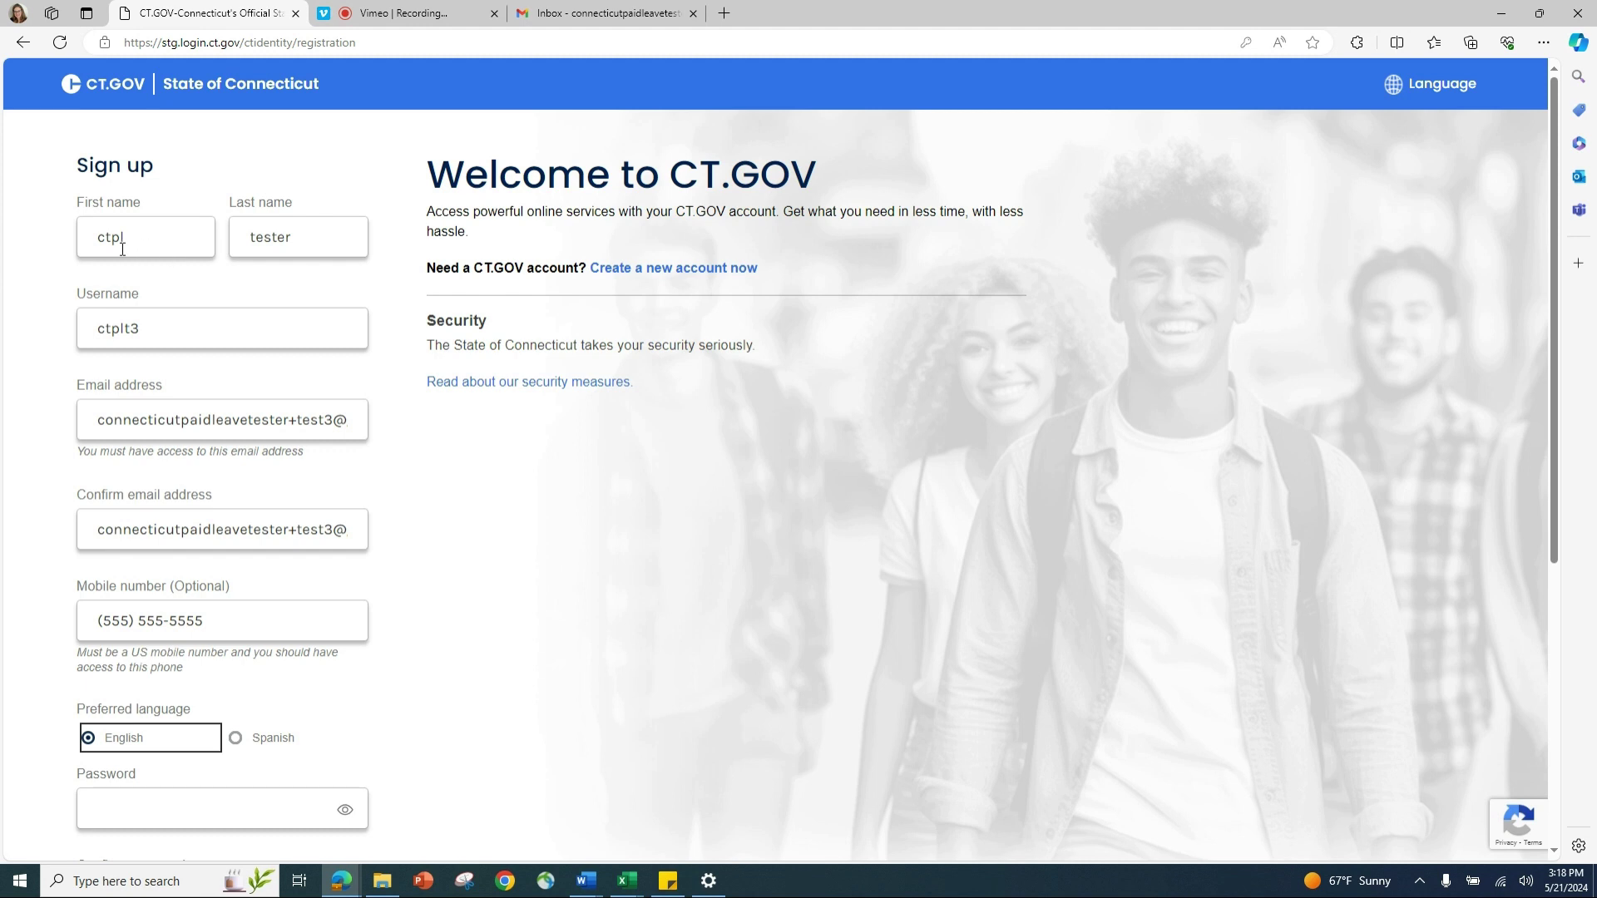
click(225, 823)
text(Te)
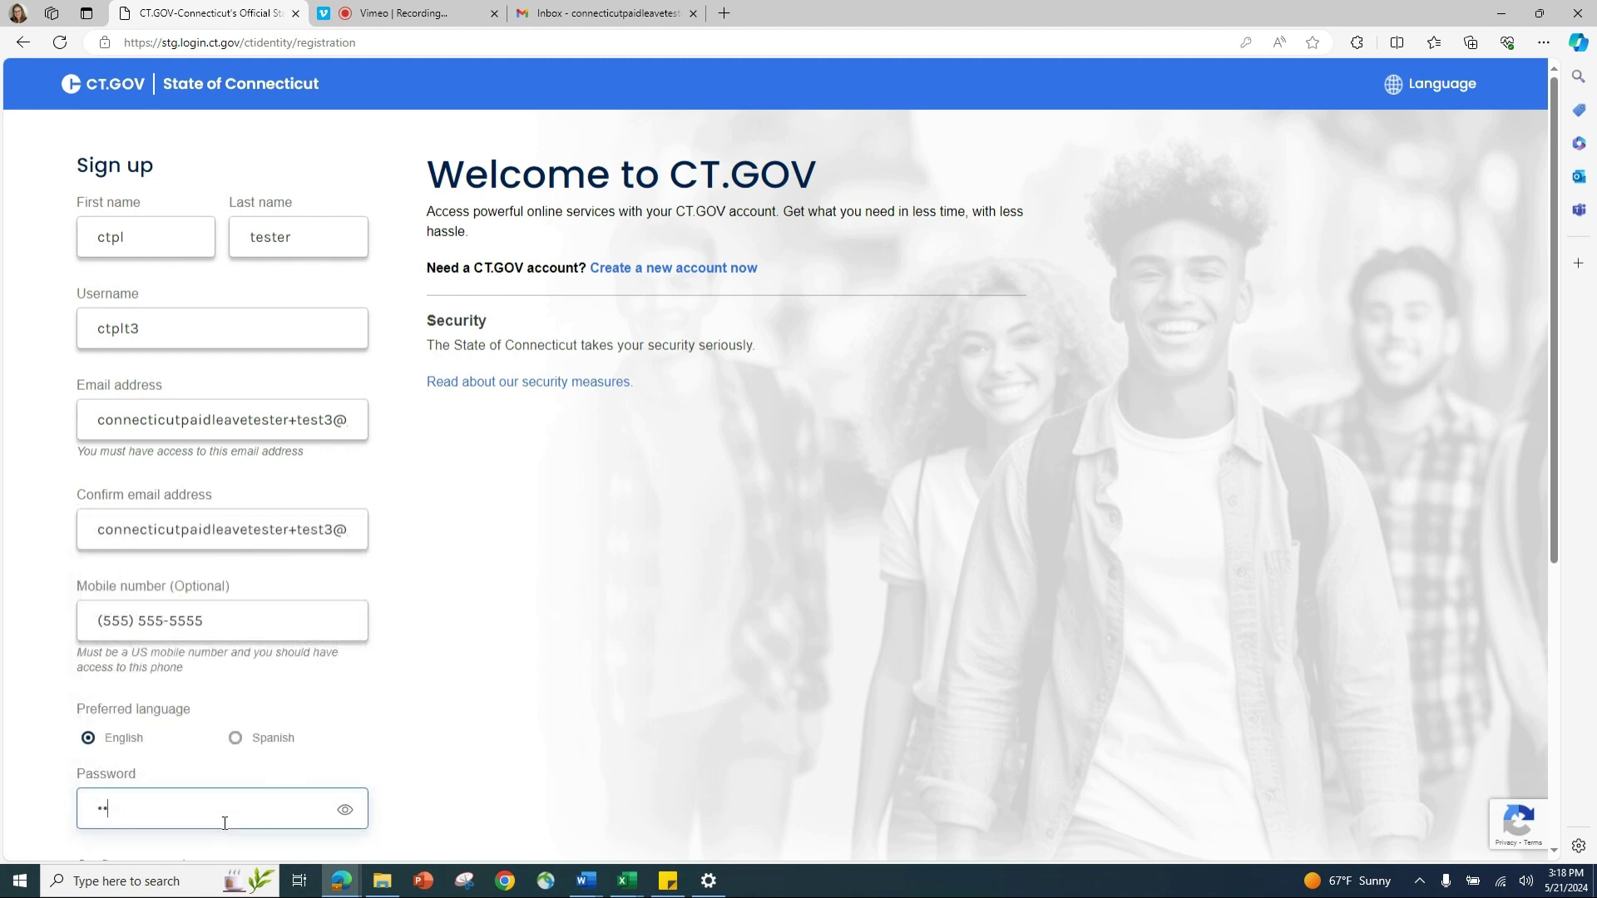
text(ter123!)
key(Tab)
key(Tab)
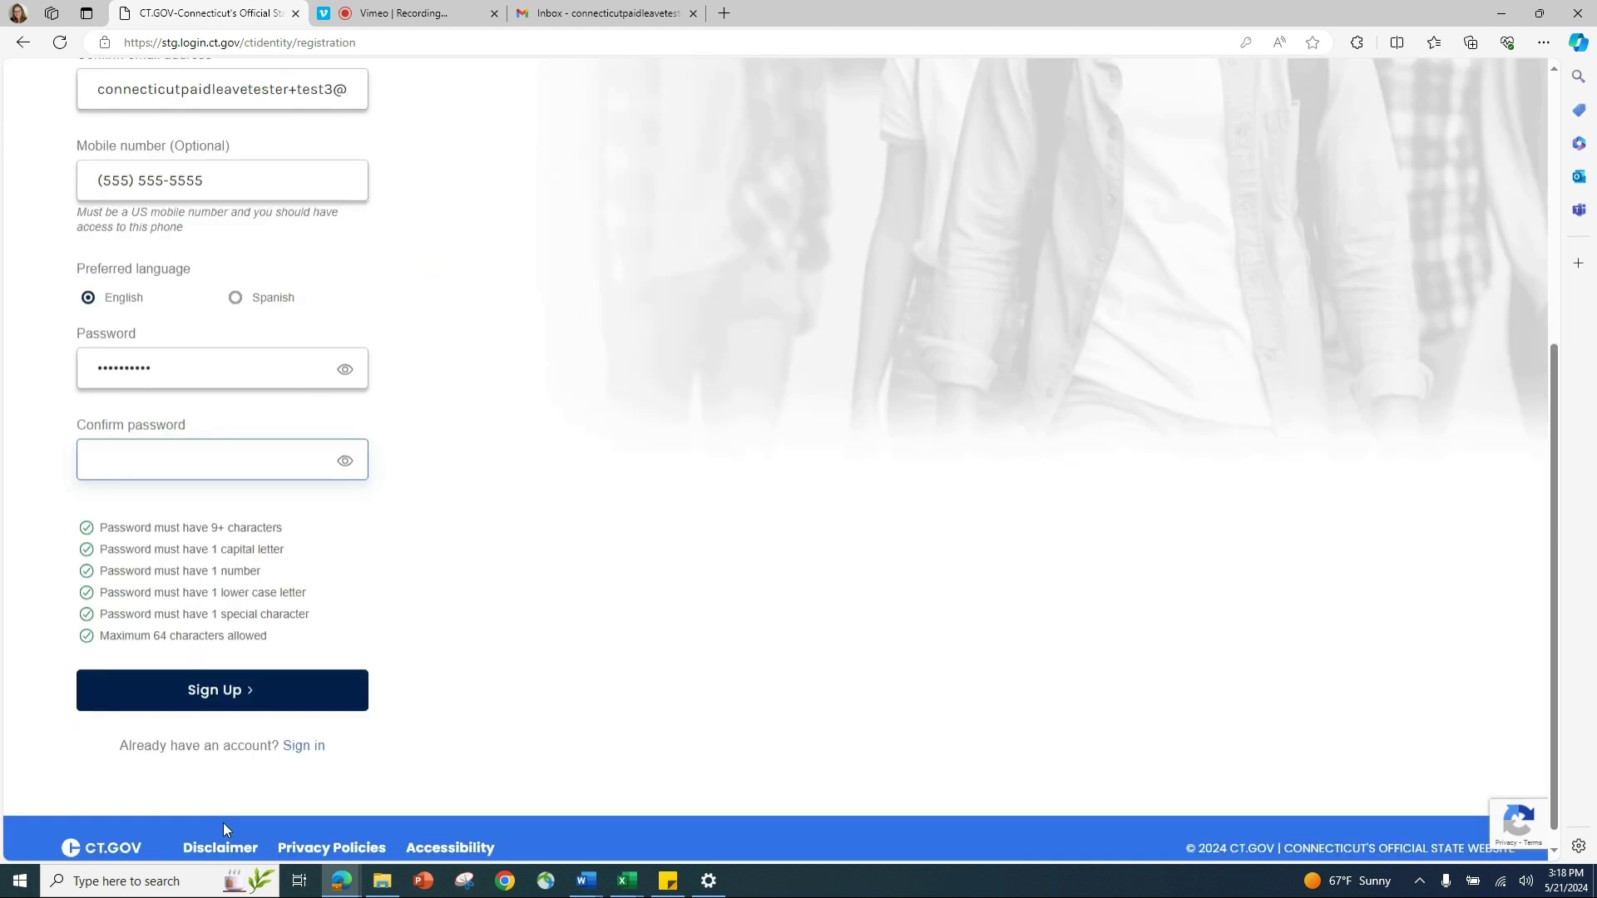
text(Tester123)
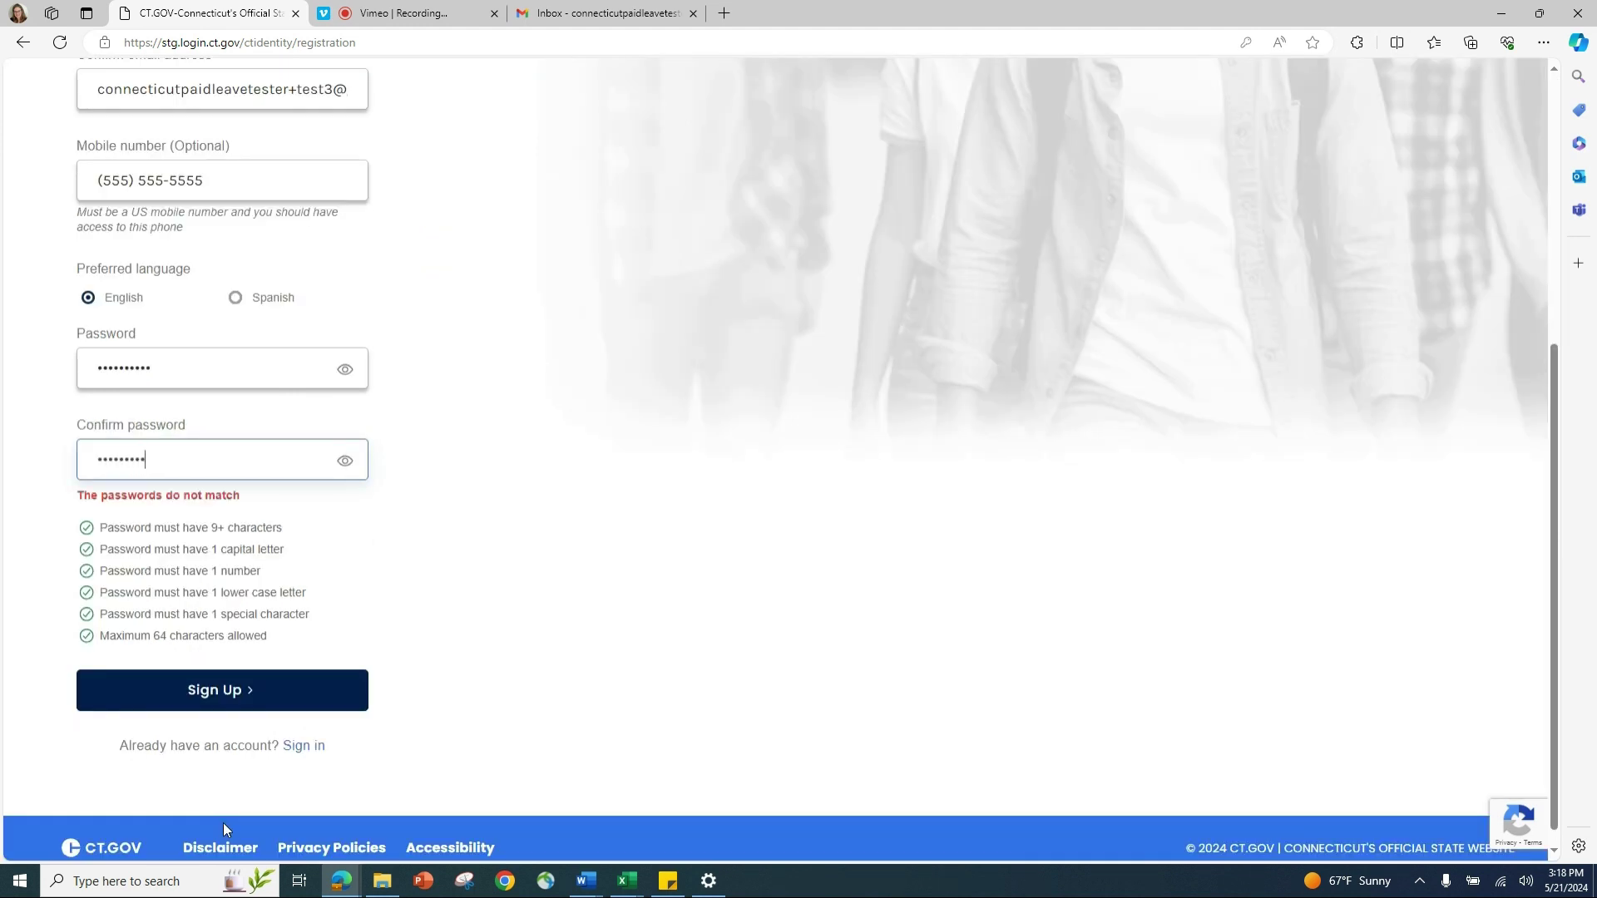
text(!)
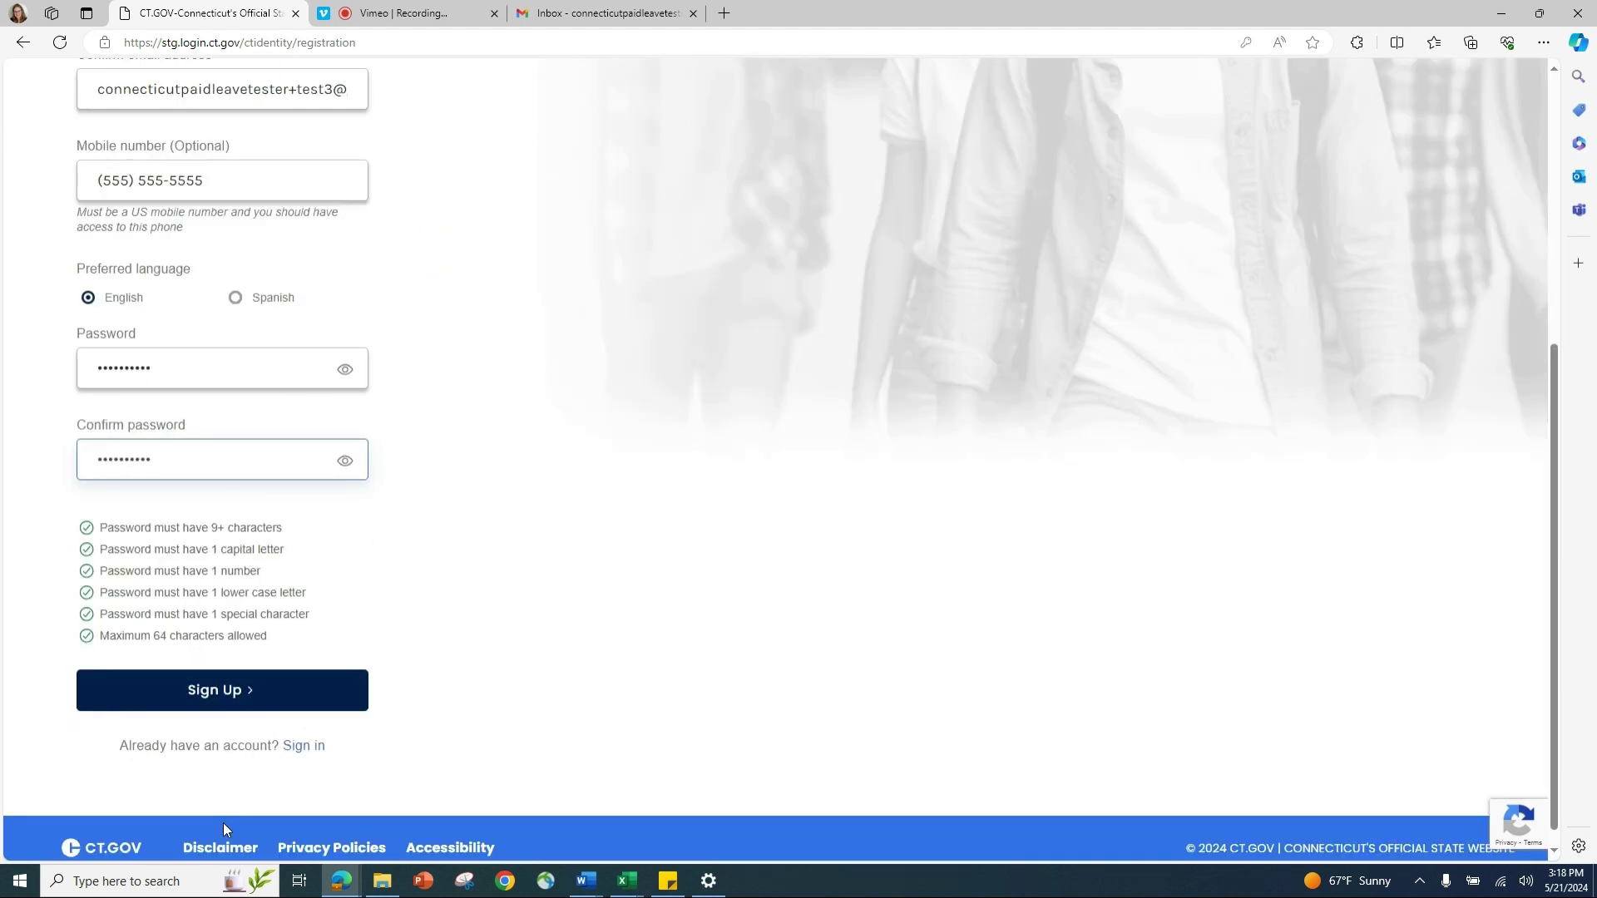
Step: Pass the robot check by selecting the four motorcycle images, then submit the sign-up
click(227, 697)
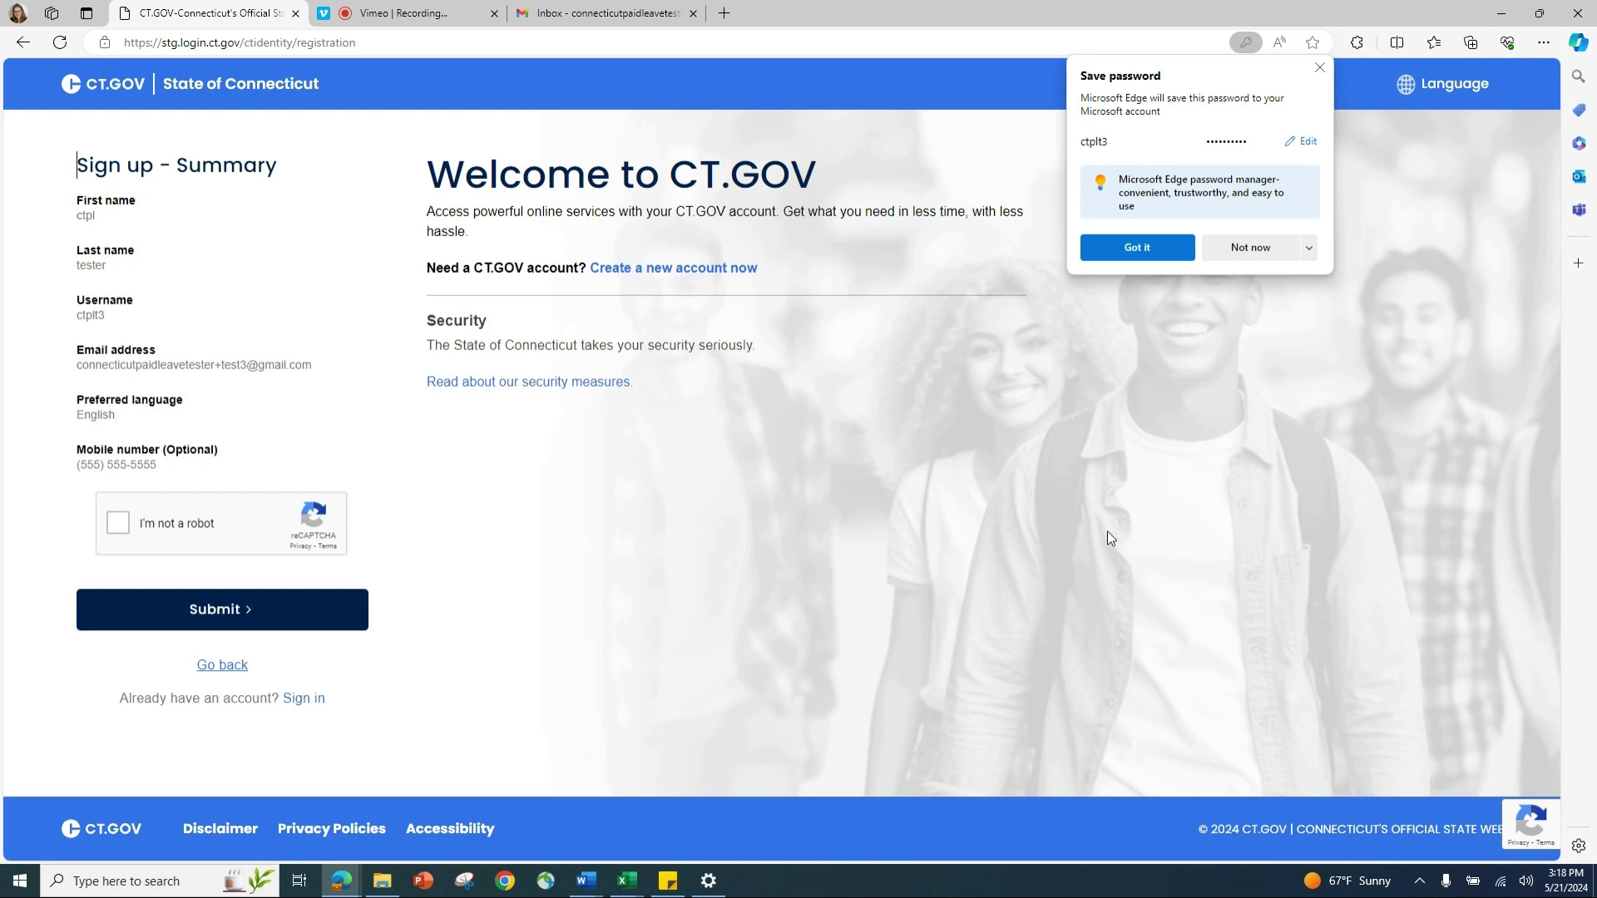
click(1101, 247)
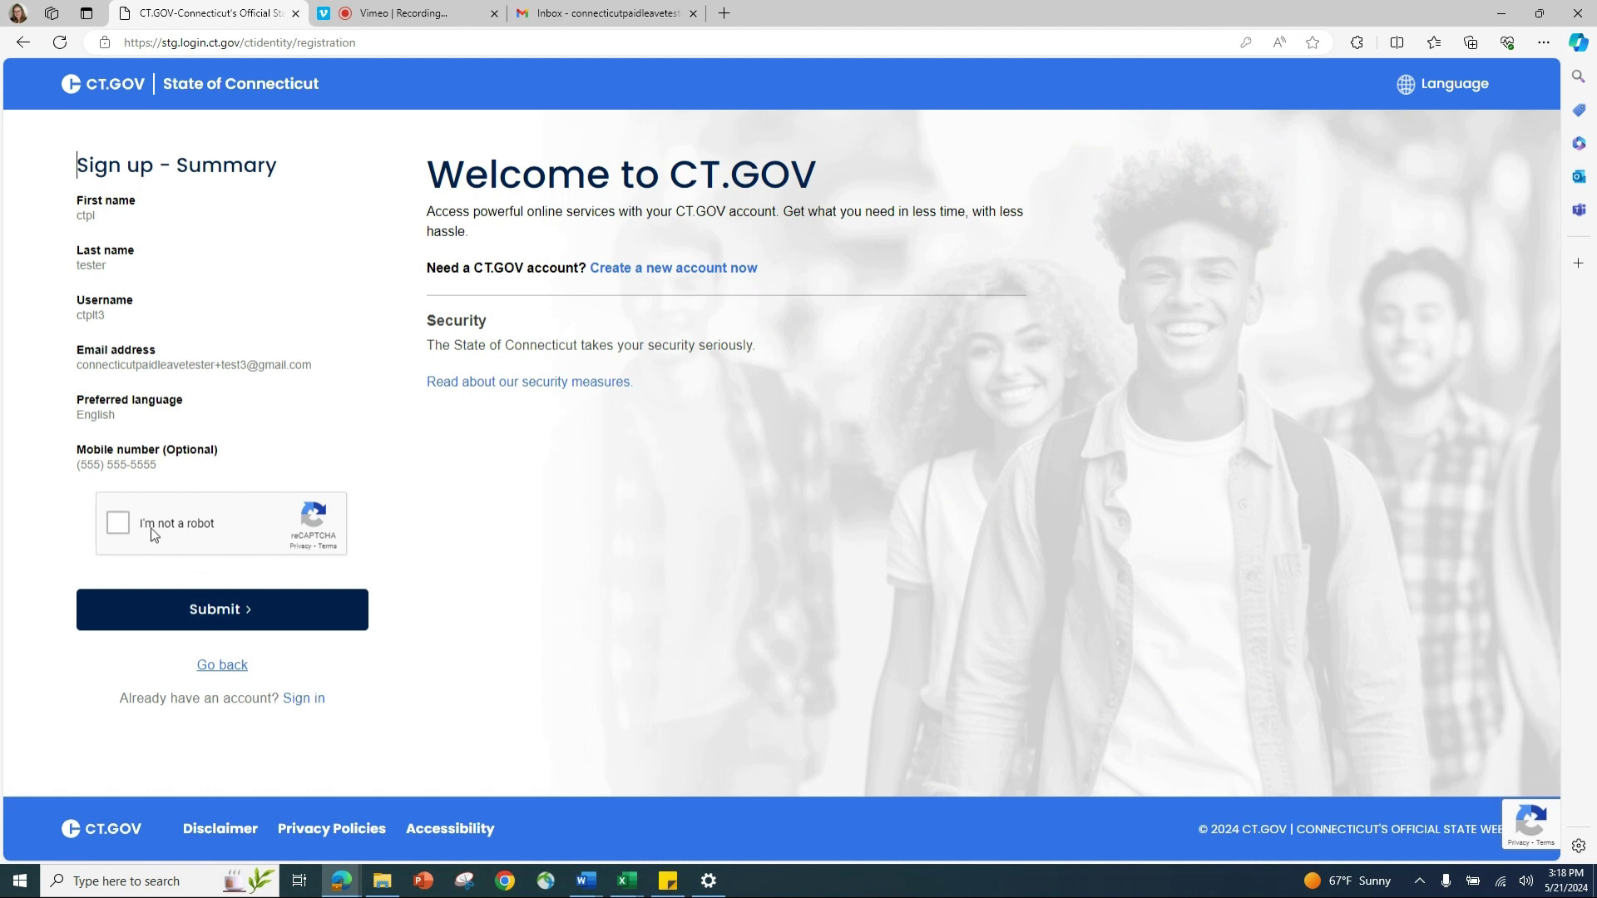
click(123, 528)
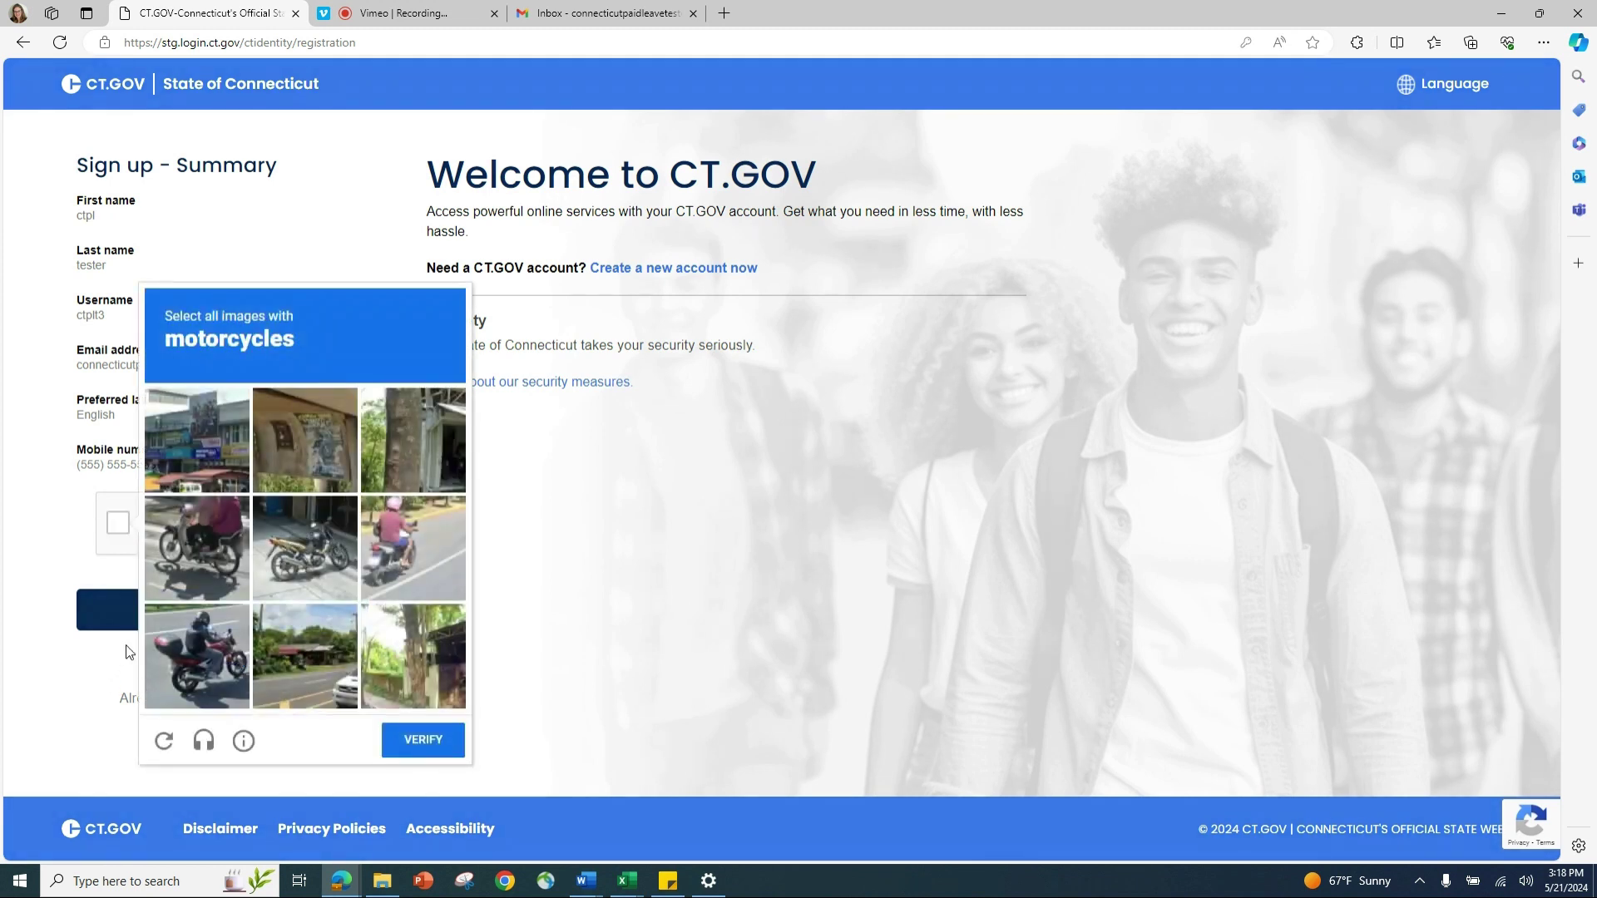
click(213, 542)
click(275, 541)
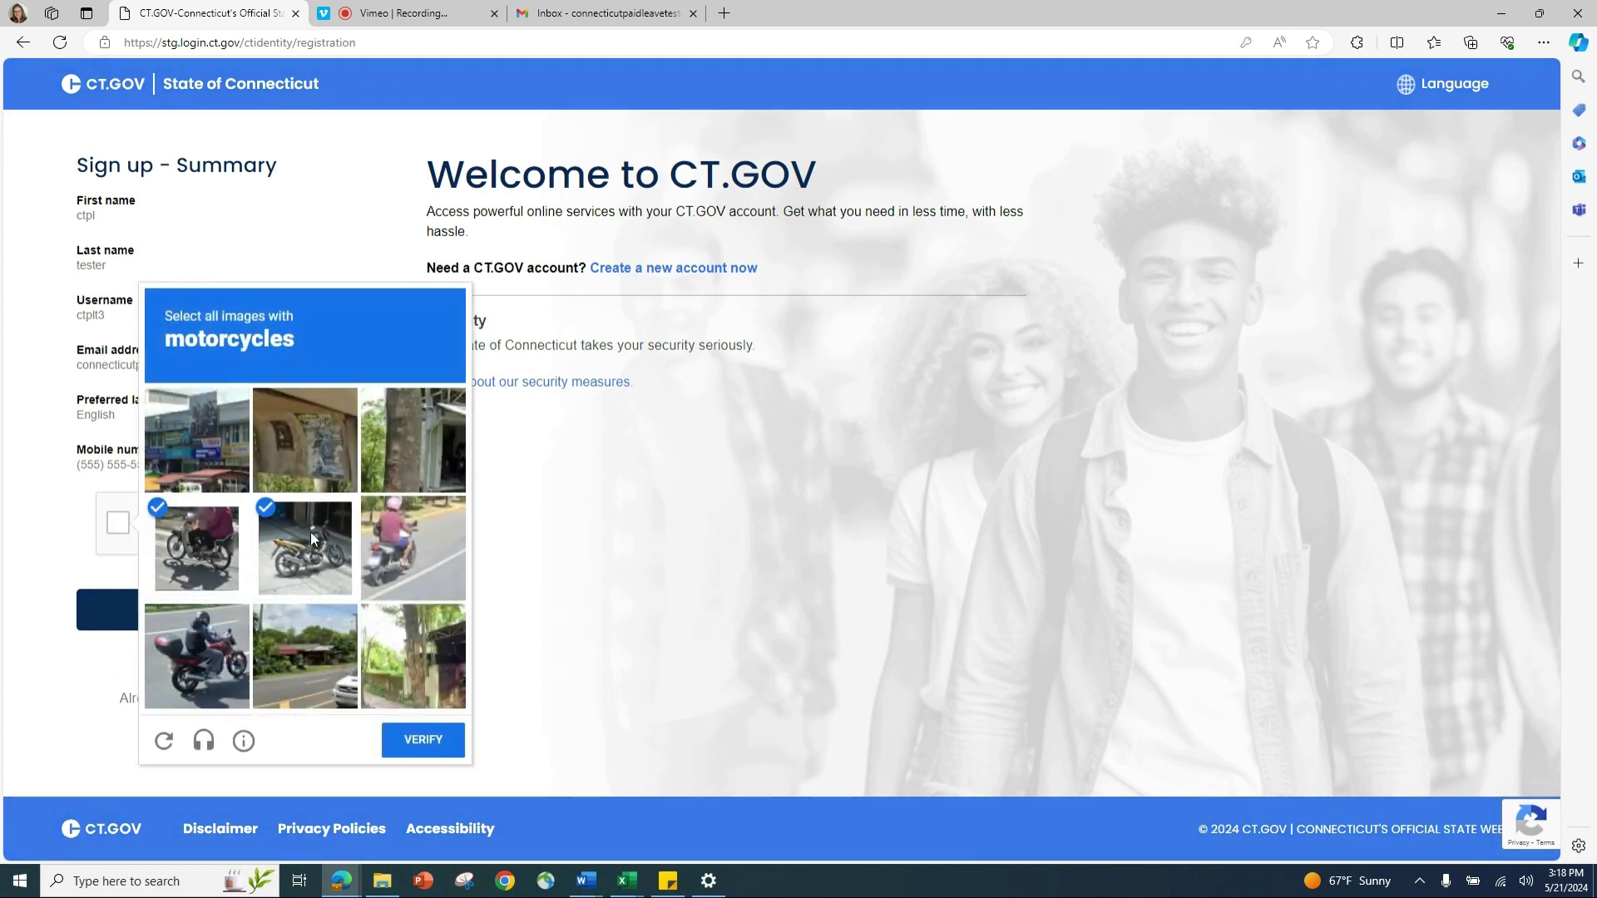
click(407, 544)
click(175, 677)
click(433, 740)
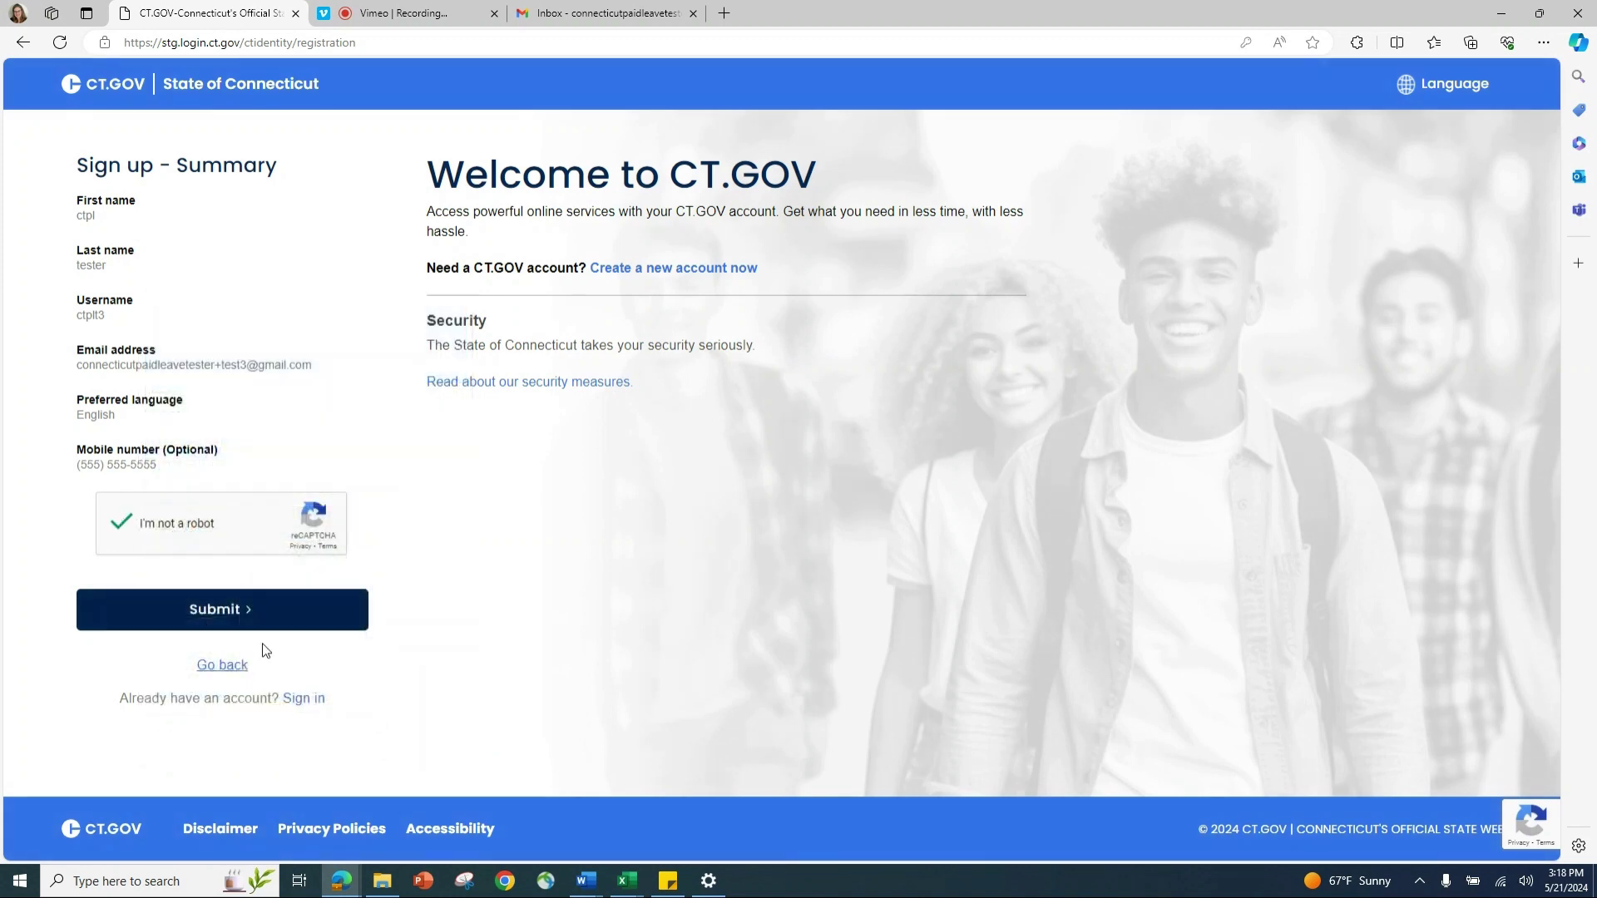
click(247, 620)
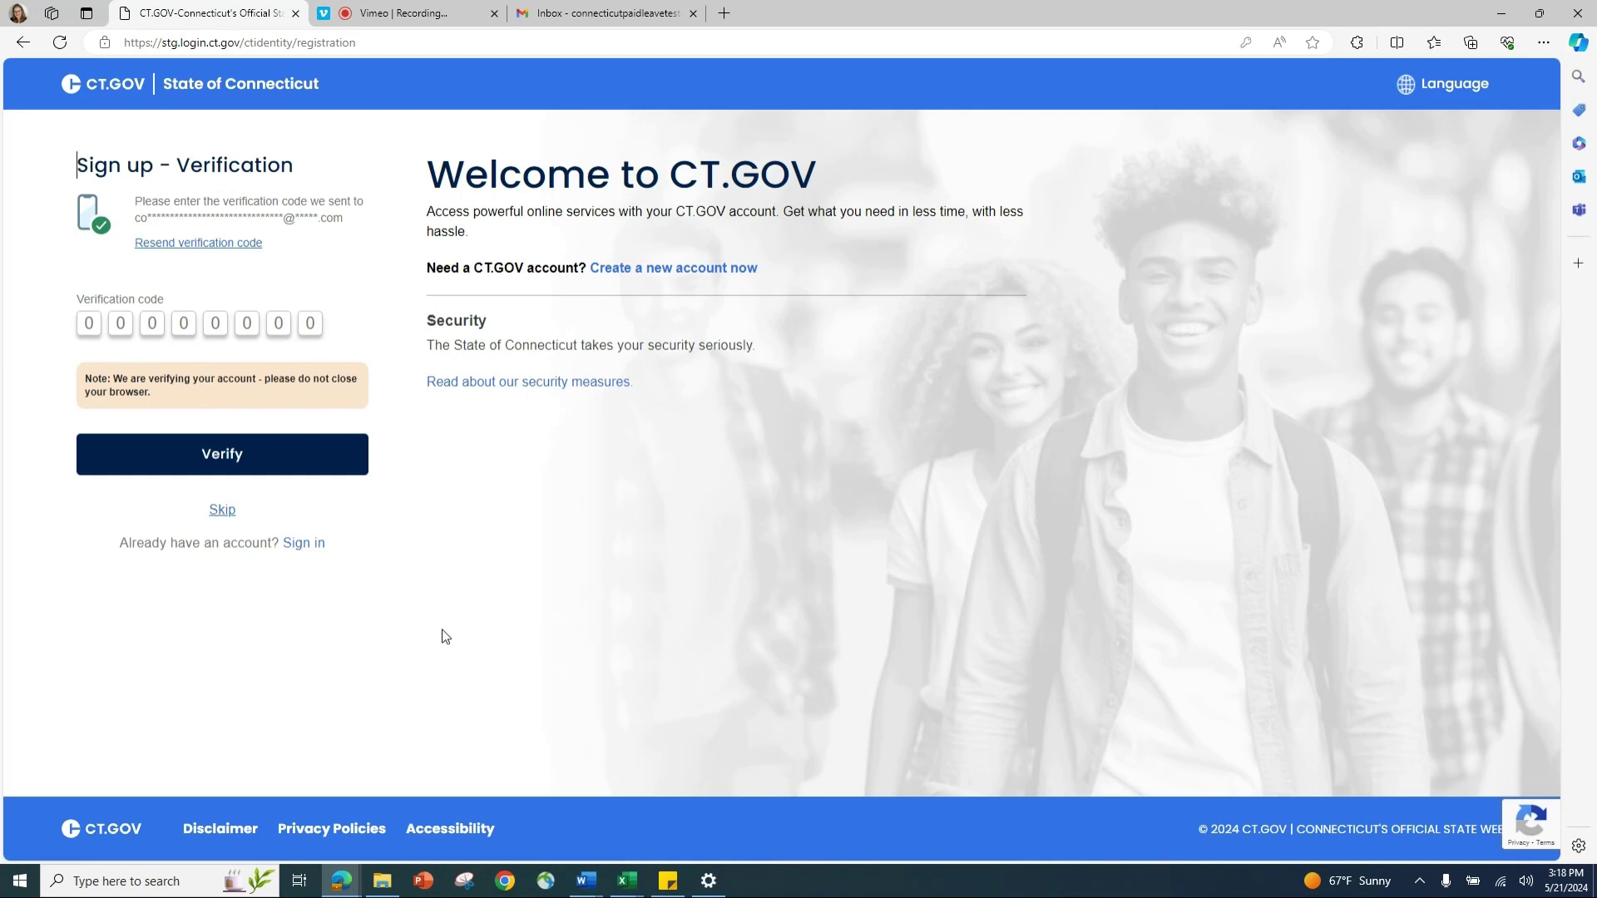
Step: Copy the verification code from the CT.gov email in Gmail and return to CT.GOV
click(597, 13)
click(341, 350)
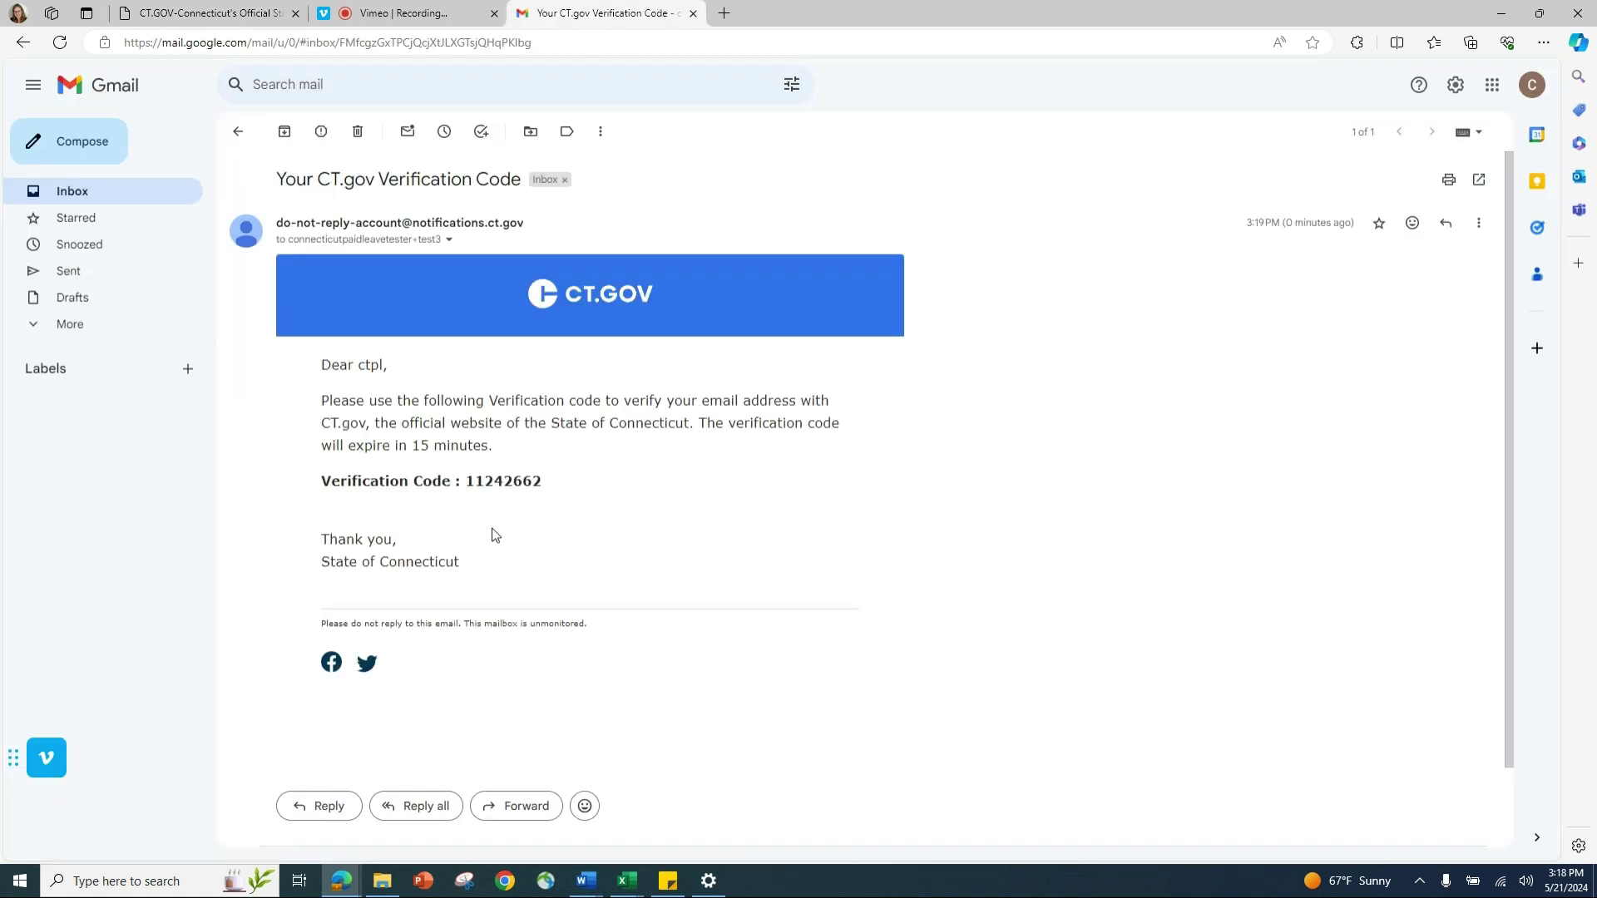
drag(545, 482, 474, 481)
right_click(474, 481)
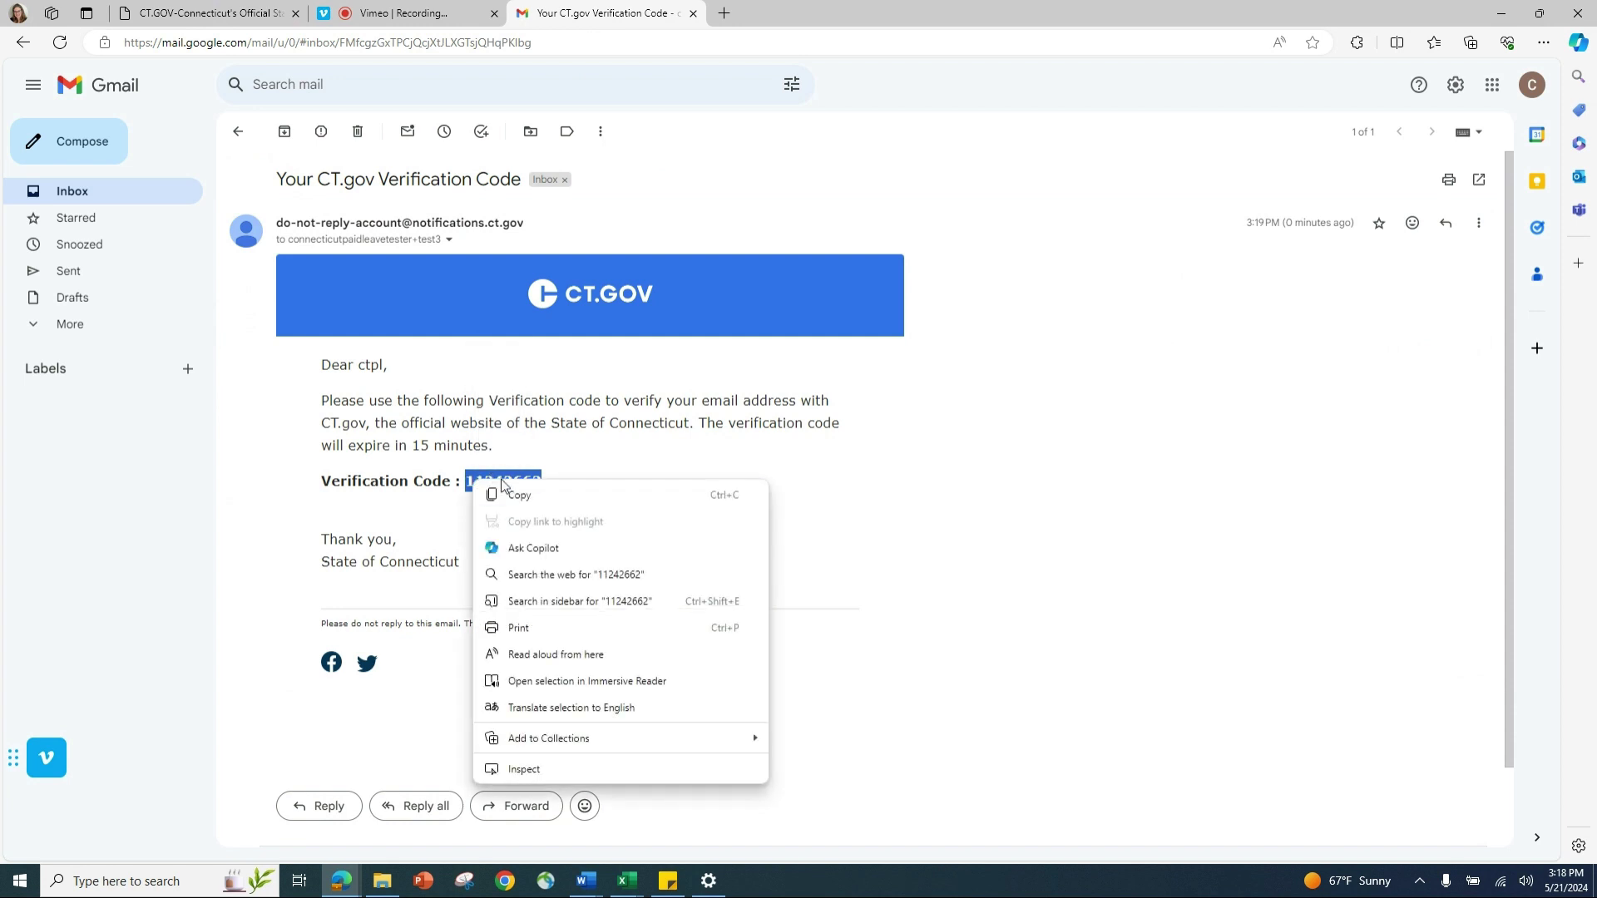
click(507, 492)
click(237, 13)
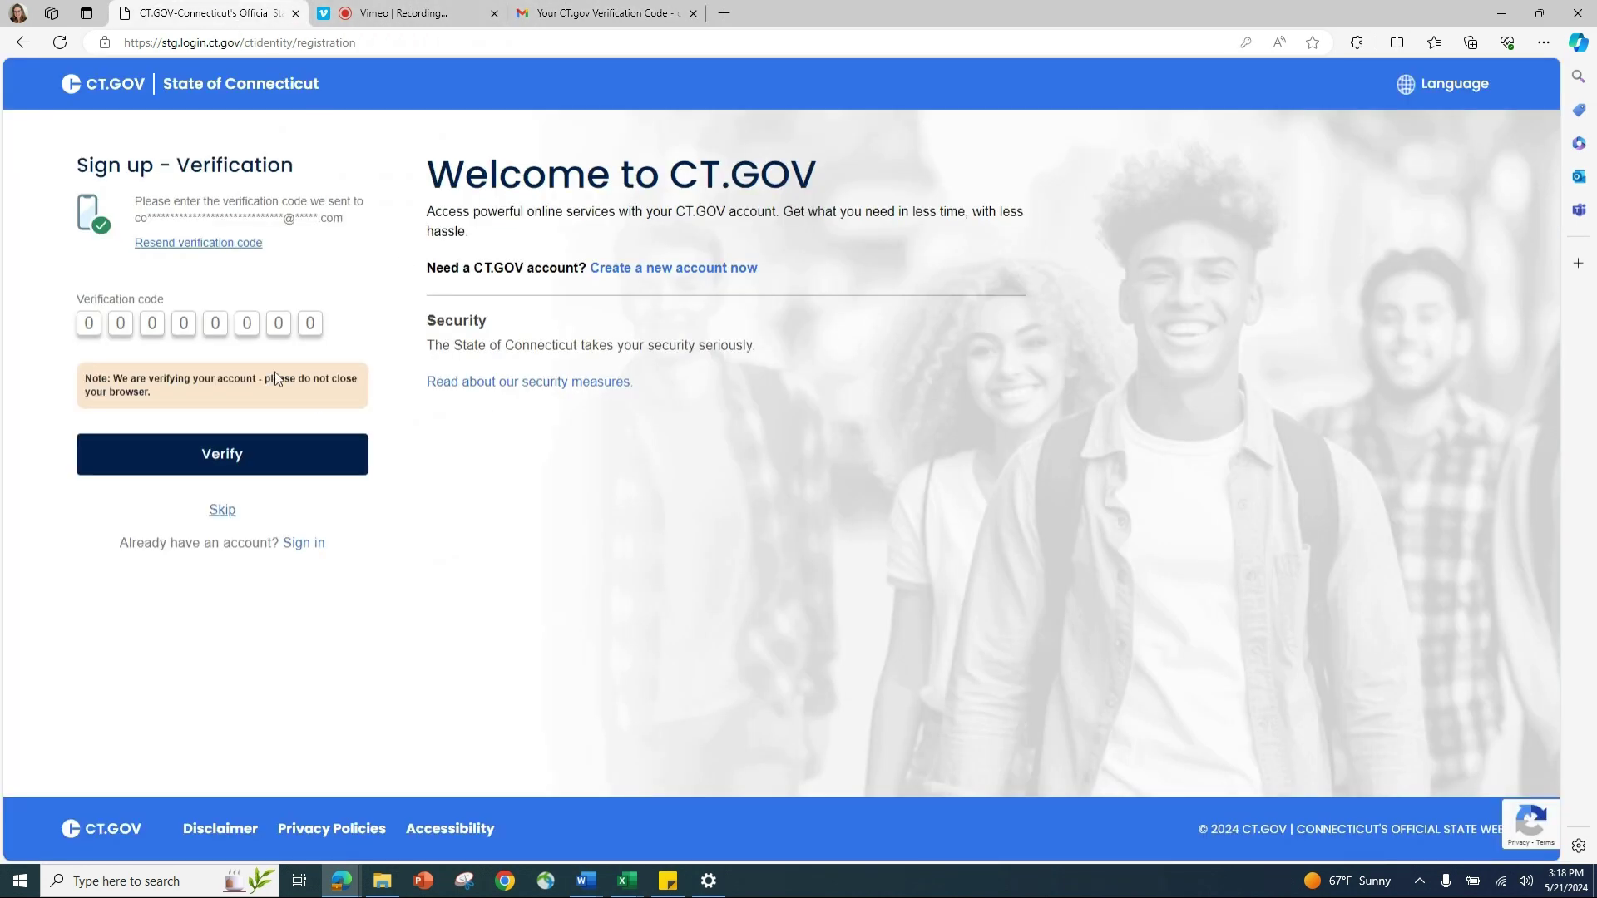
Step: Paste the emailed code into the verification boxes, verify it, and go to sign in
click(88, 324)
right_click(90, 324)
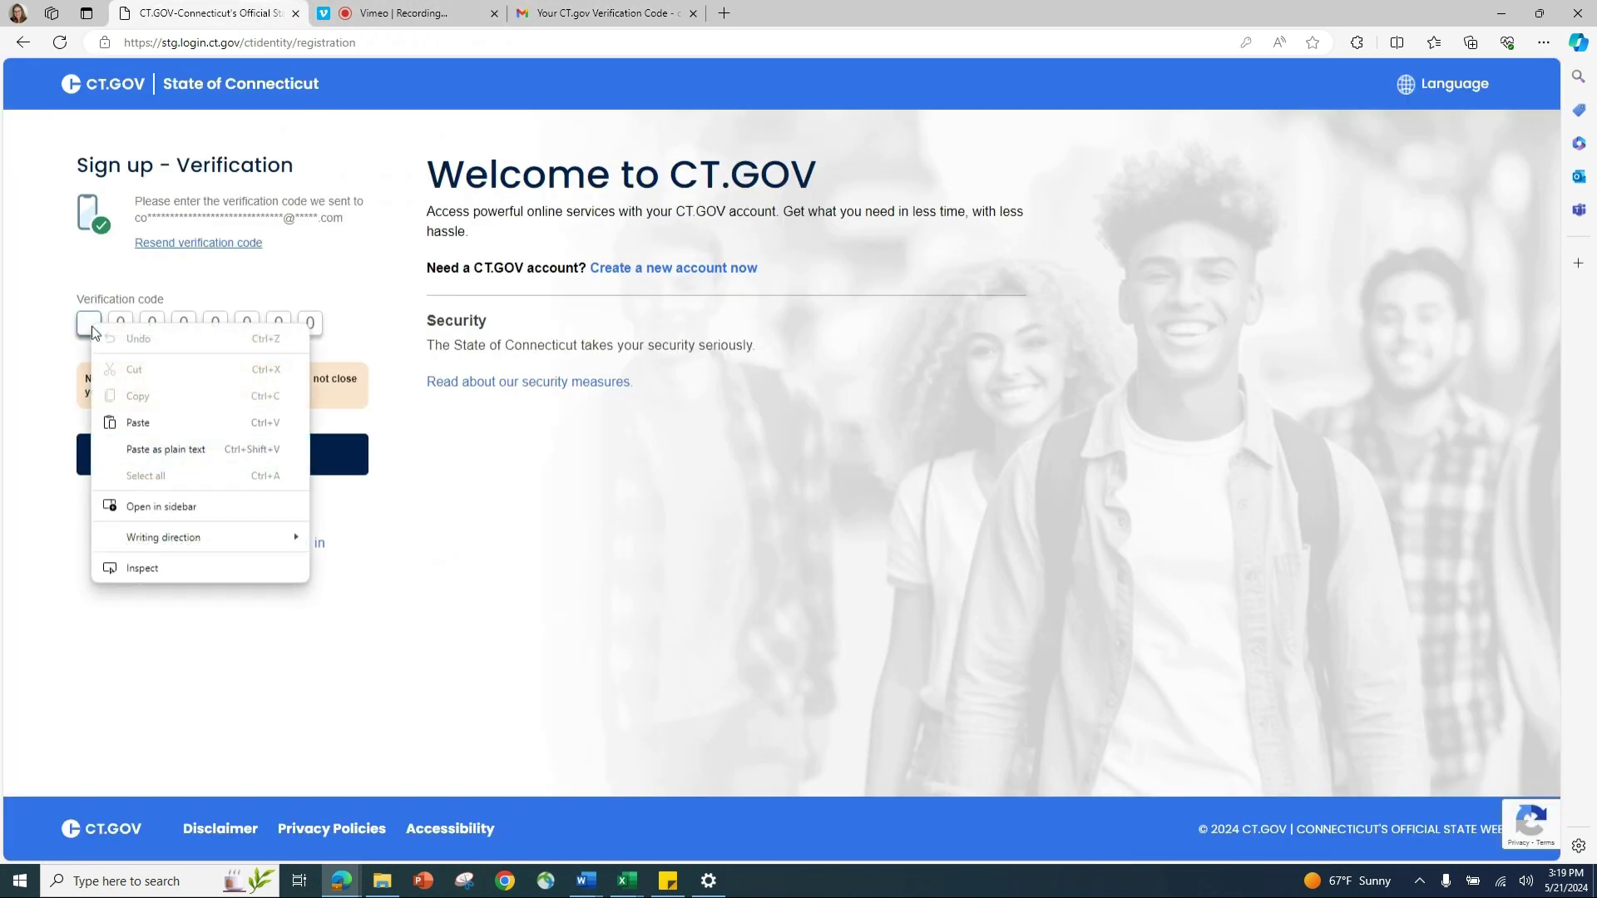
click(127, 421)
click(211, 457)
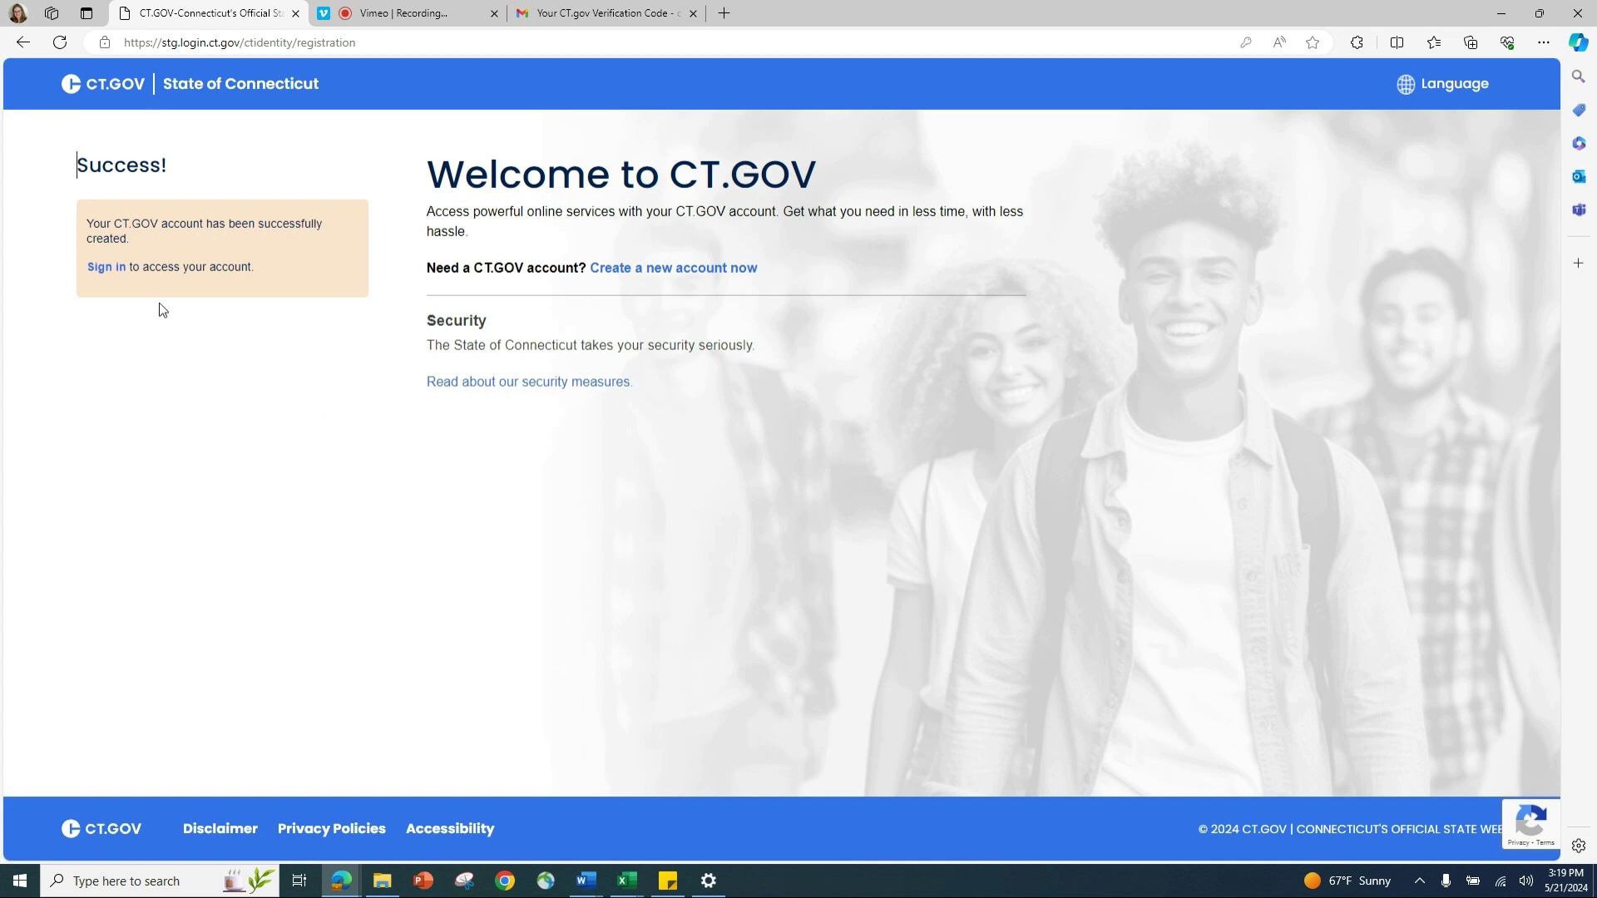
click(109, 267)
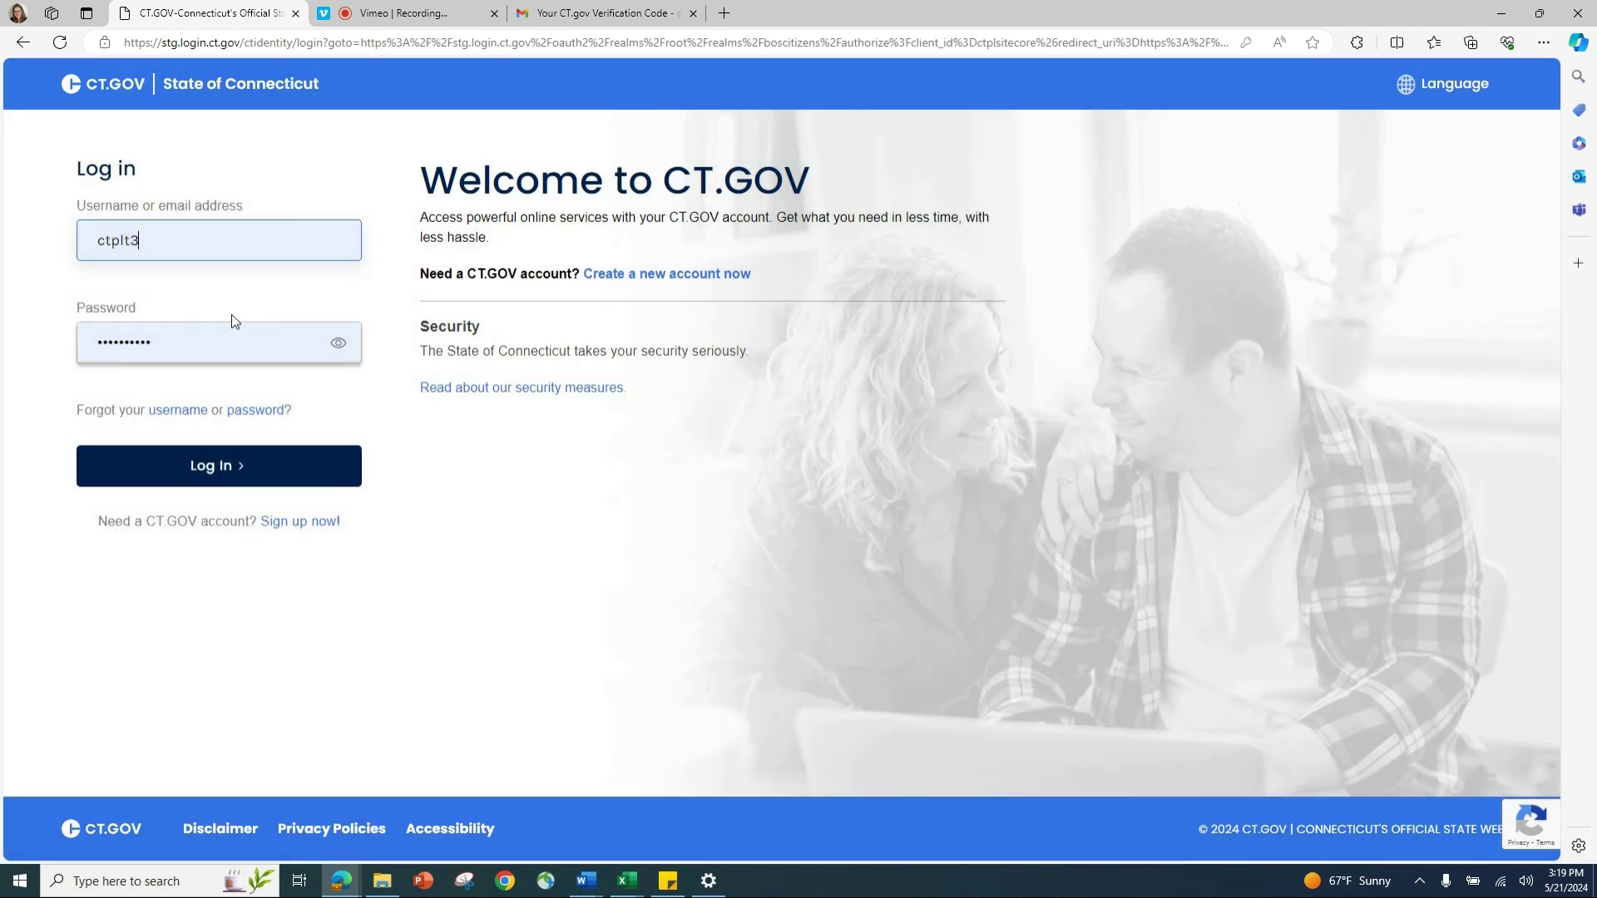
Step: Log in and enable 2-factor authentication with Email as the code method
click(261, 466)
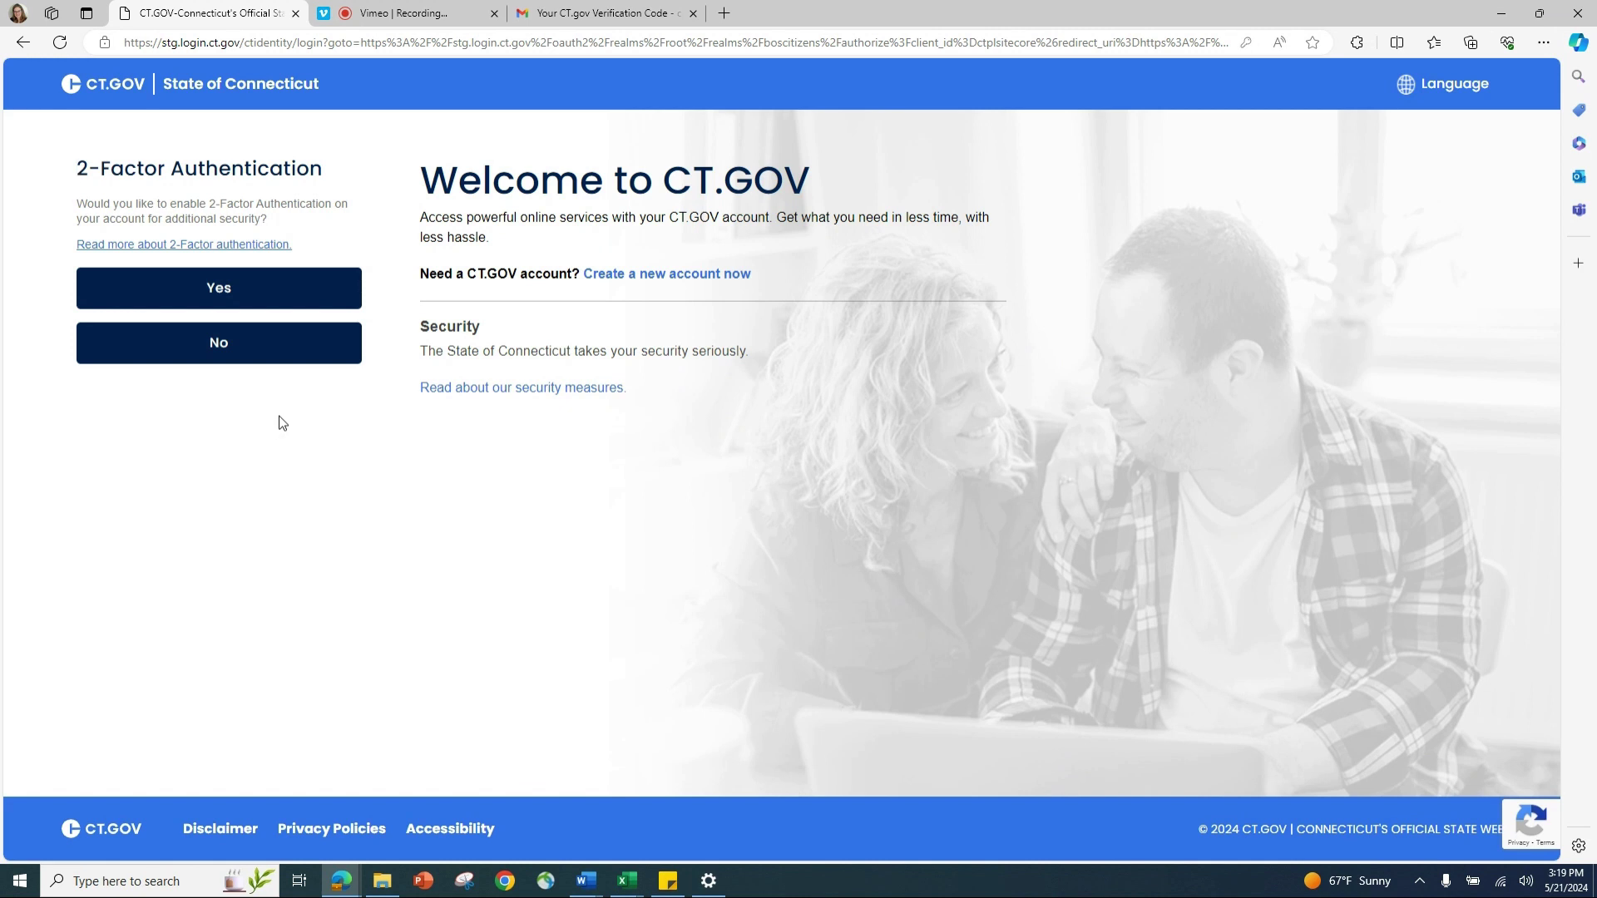
click(260, 304)
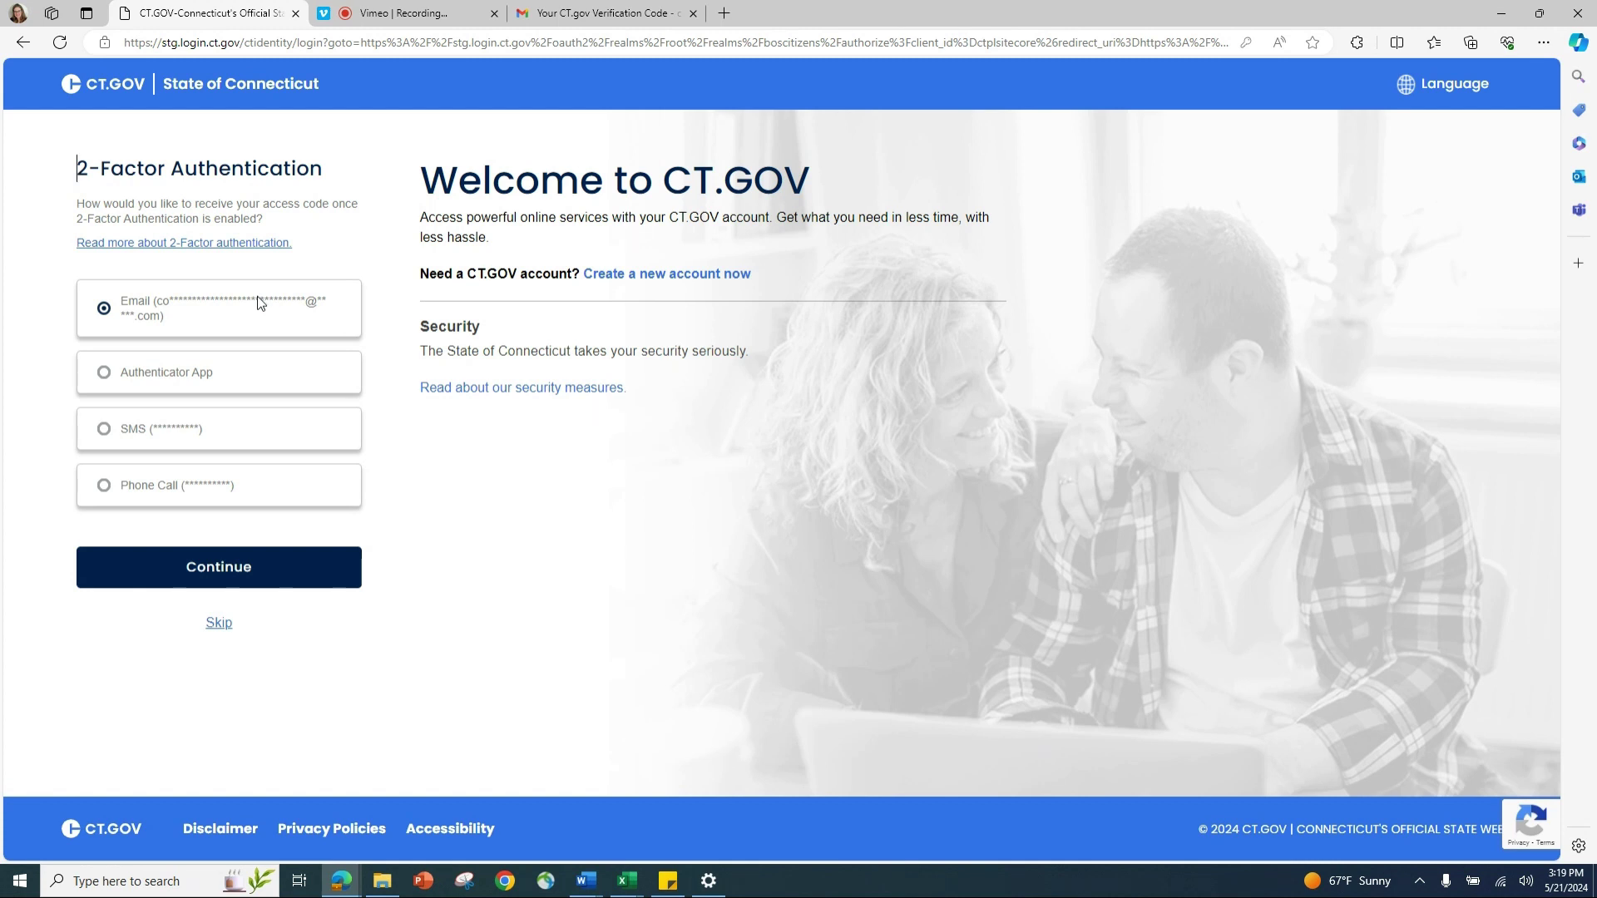
click(240, 569)
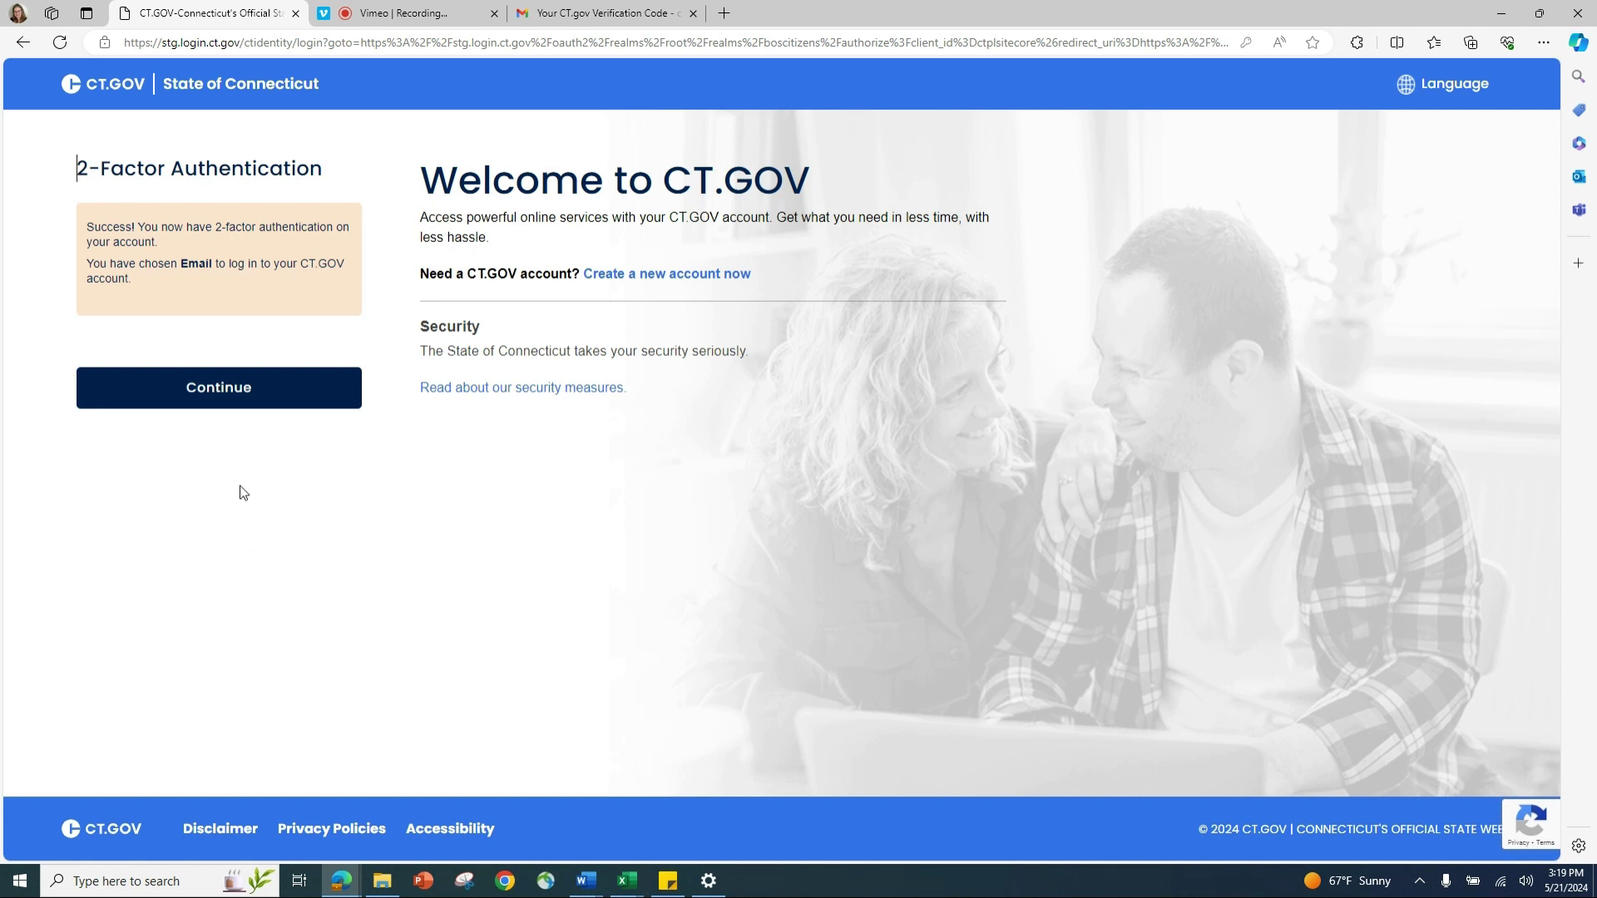
click(239, 393)
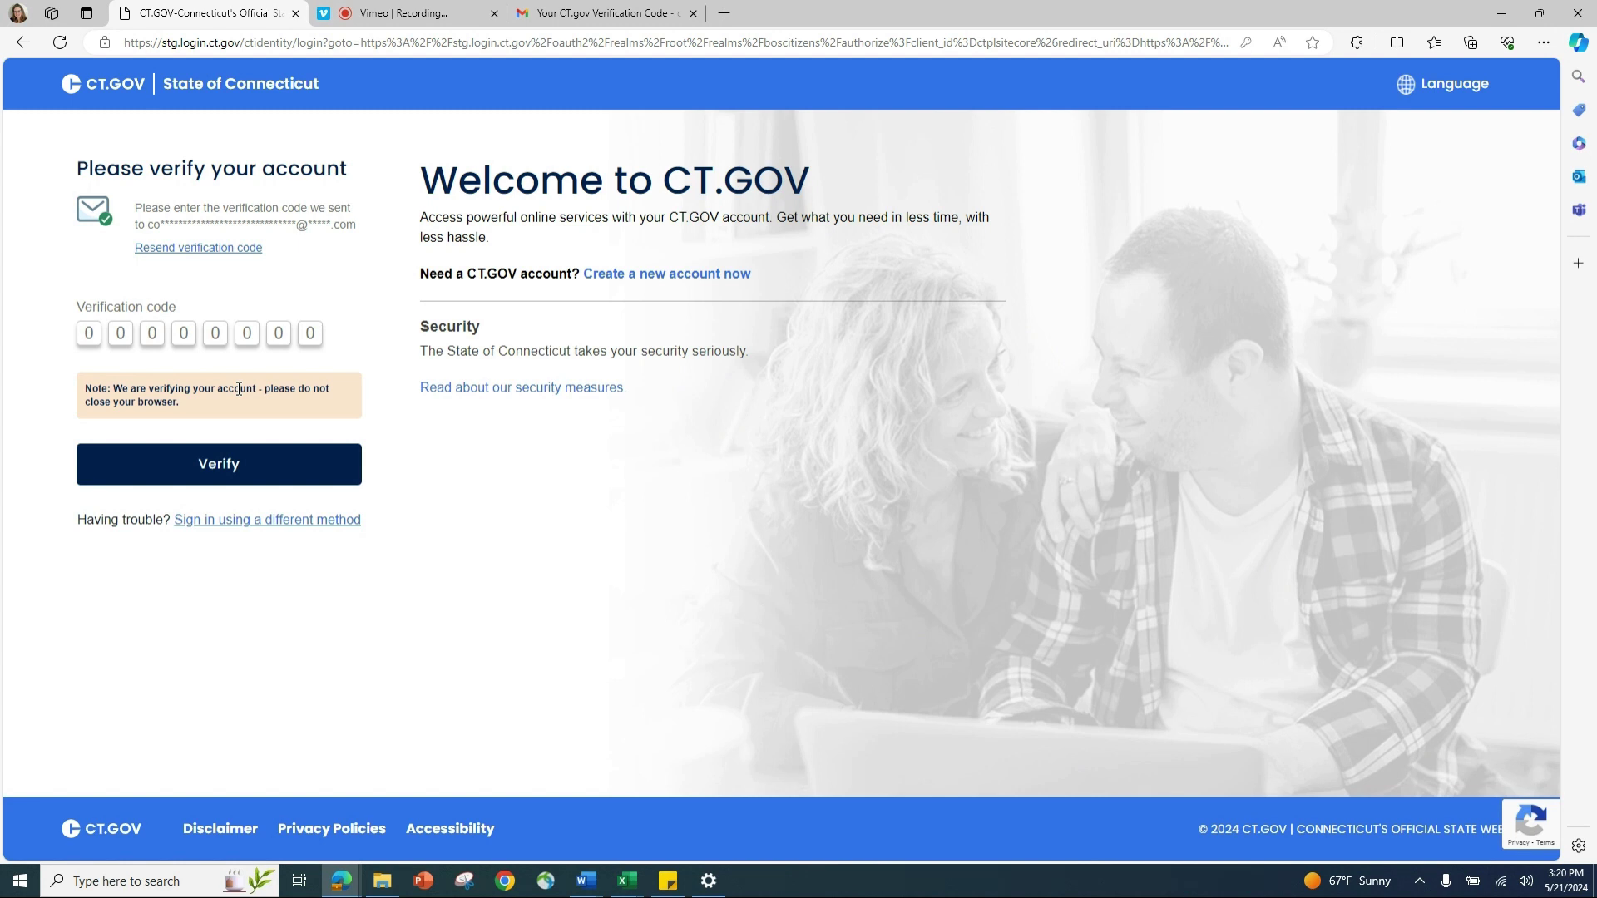
Step: Copy the new login verification code from the latest Gmail message and return to CT.GOV
click(574, 24)
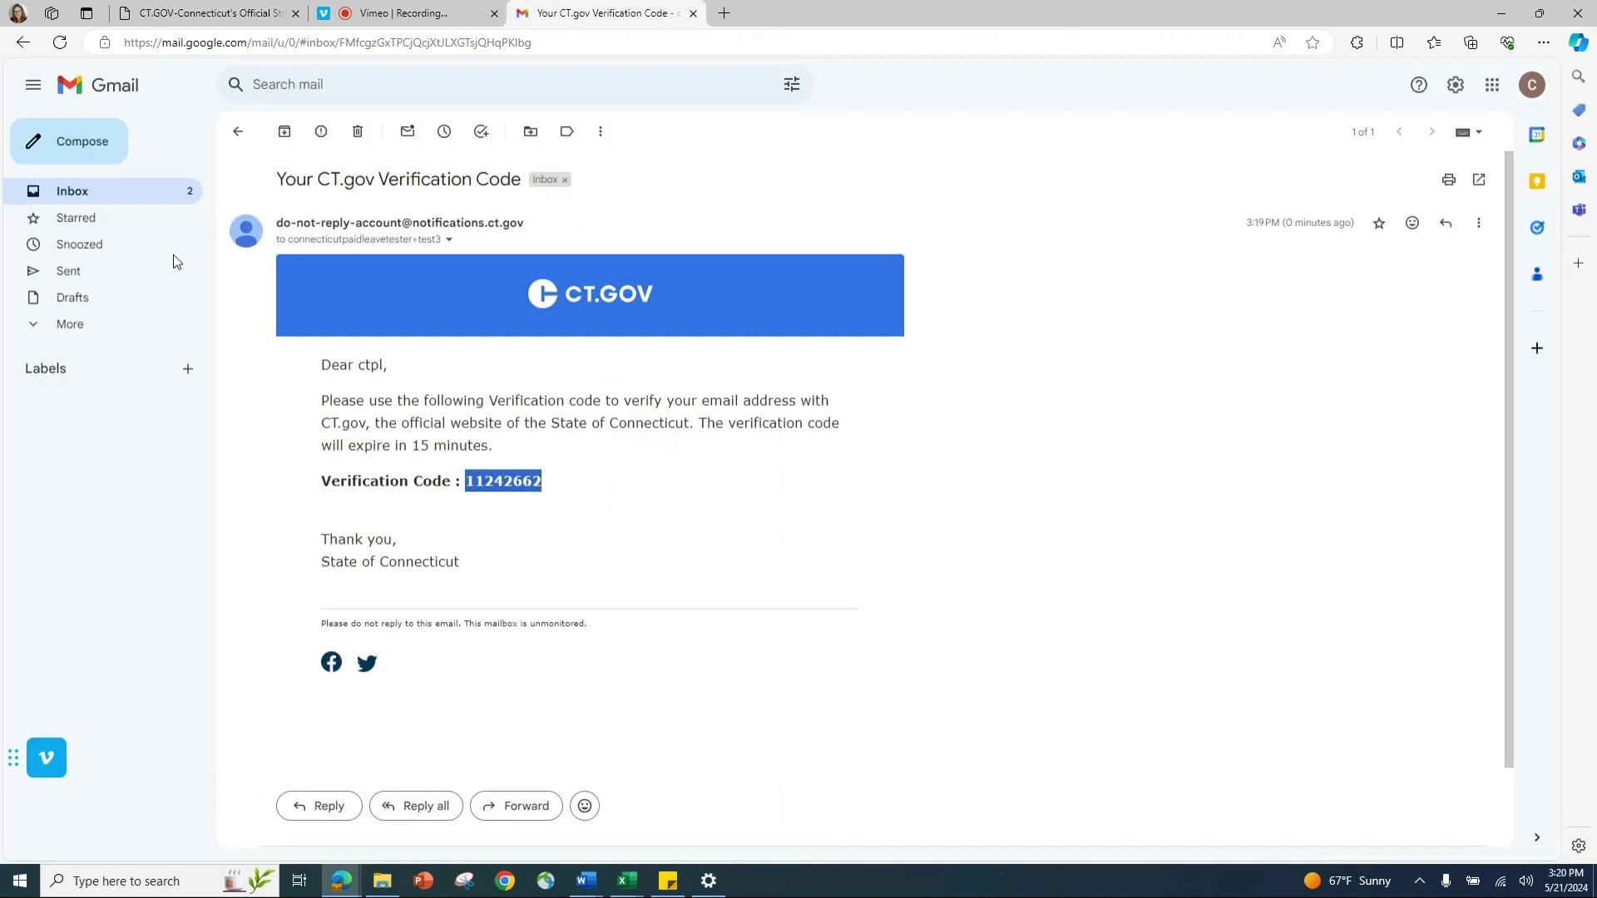
click(88, 196)
click(524, 353)
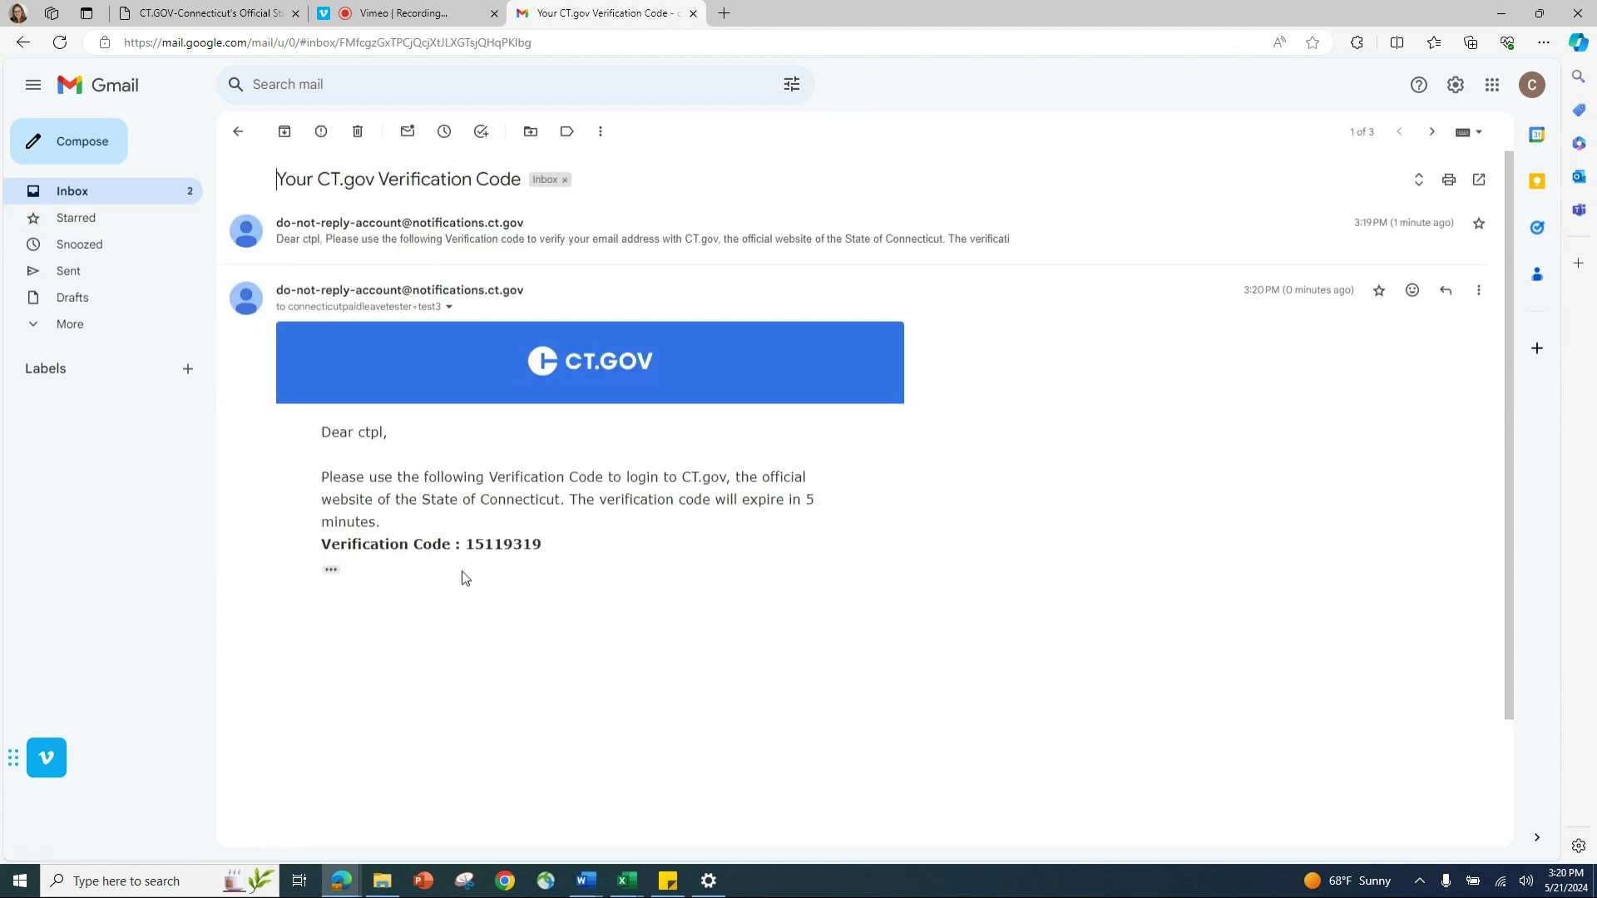
double_click(491, 546)
right_click(492, 549)
click(530, 560)
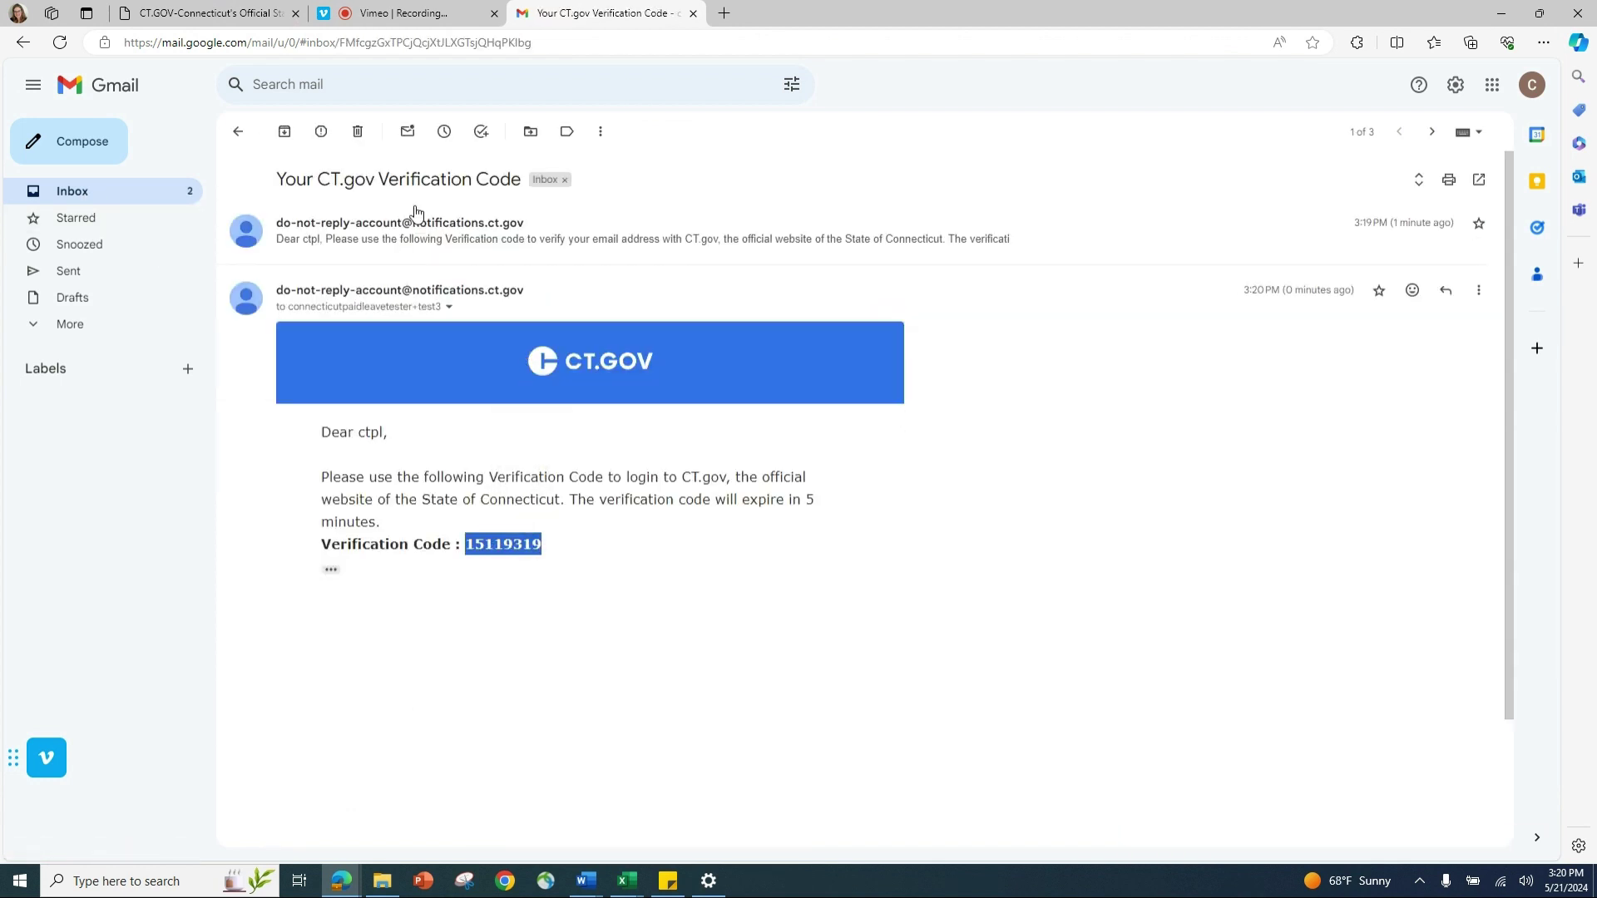
click(207, 12)
Step: Paste the login code into the verification boxes and submit it to finish signing in
click(91, 333)
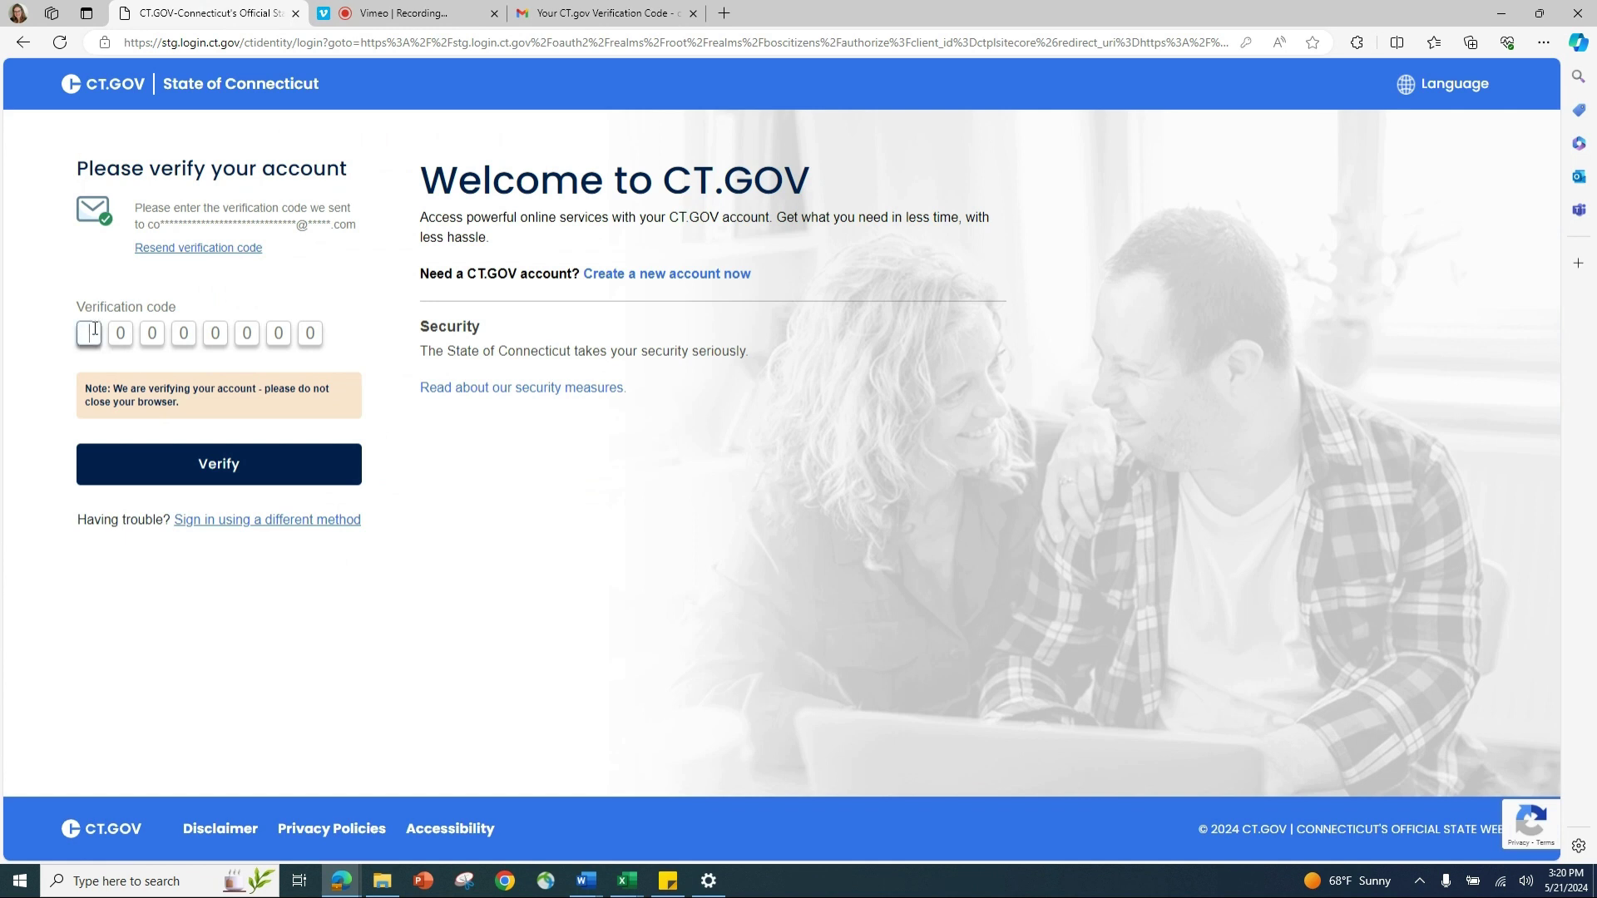
right_click(93, 333)
click(151, 429)
click(175, 467)
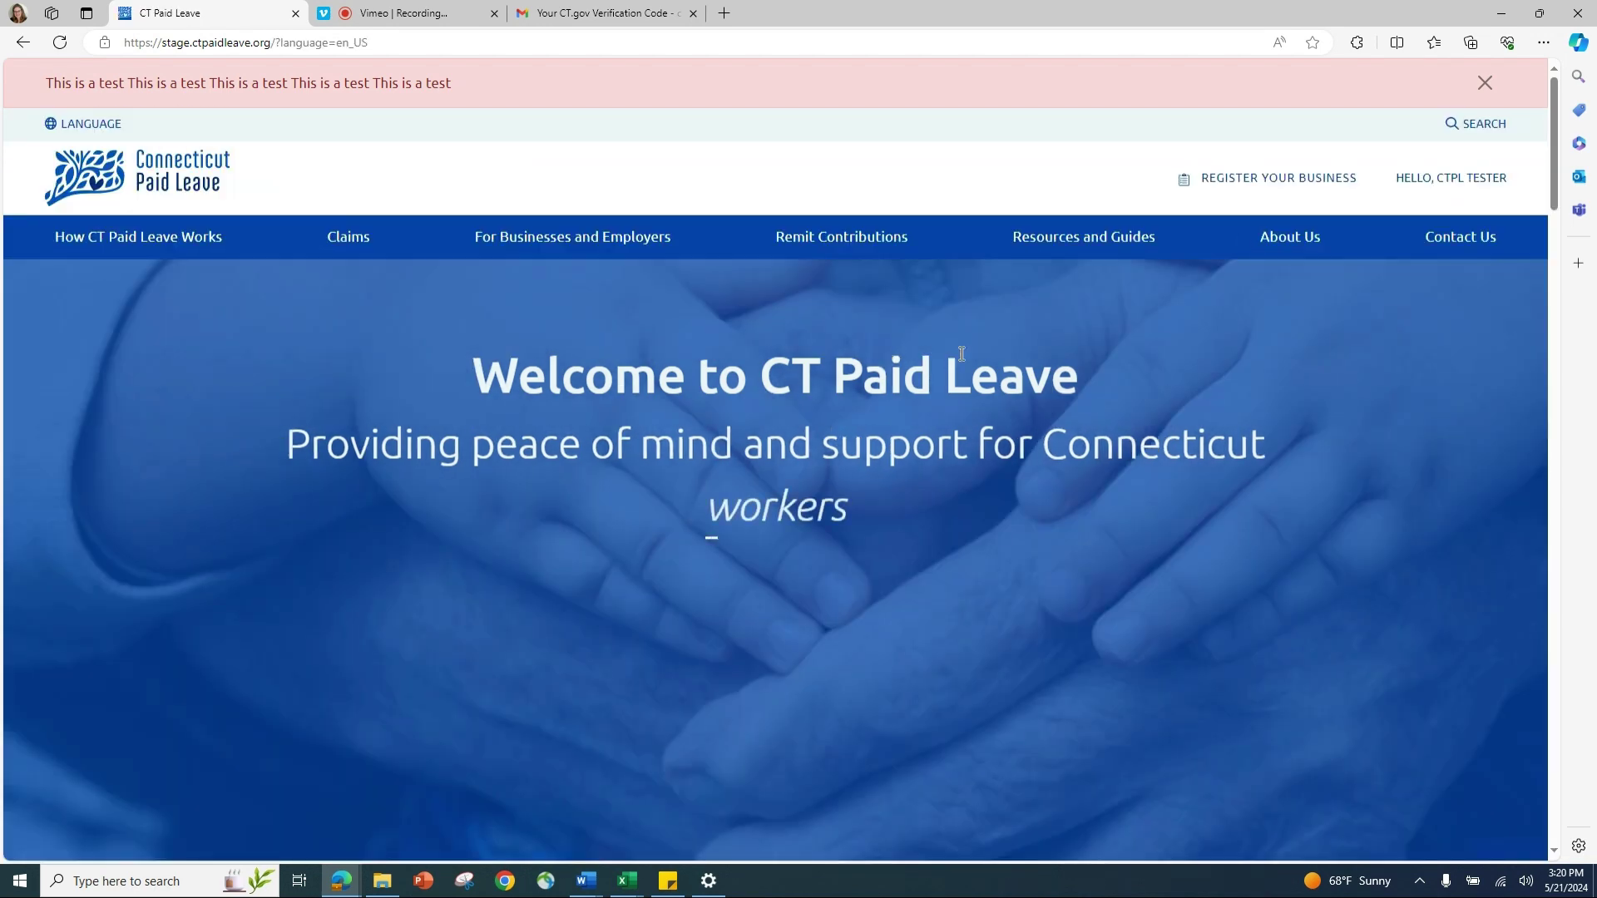
Step: Close the pink test banner and open the HELLO, CTPL TESTER account dropdown
click(1483, 83)
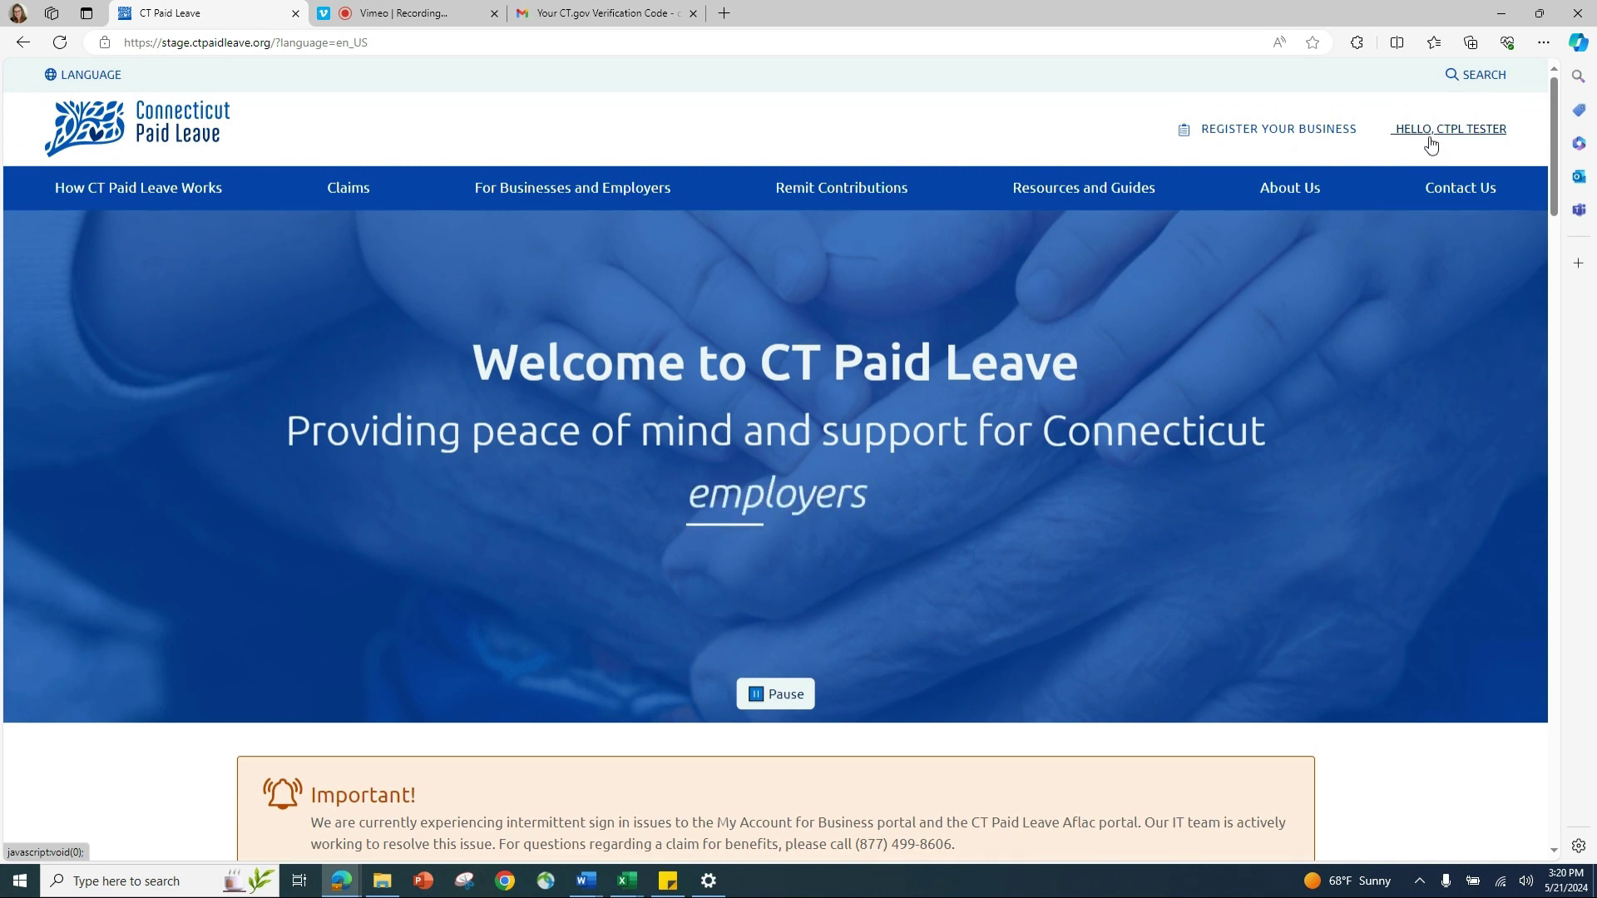
click(1430, 145)
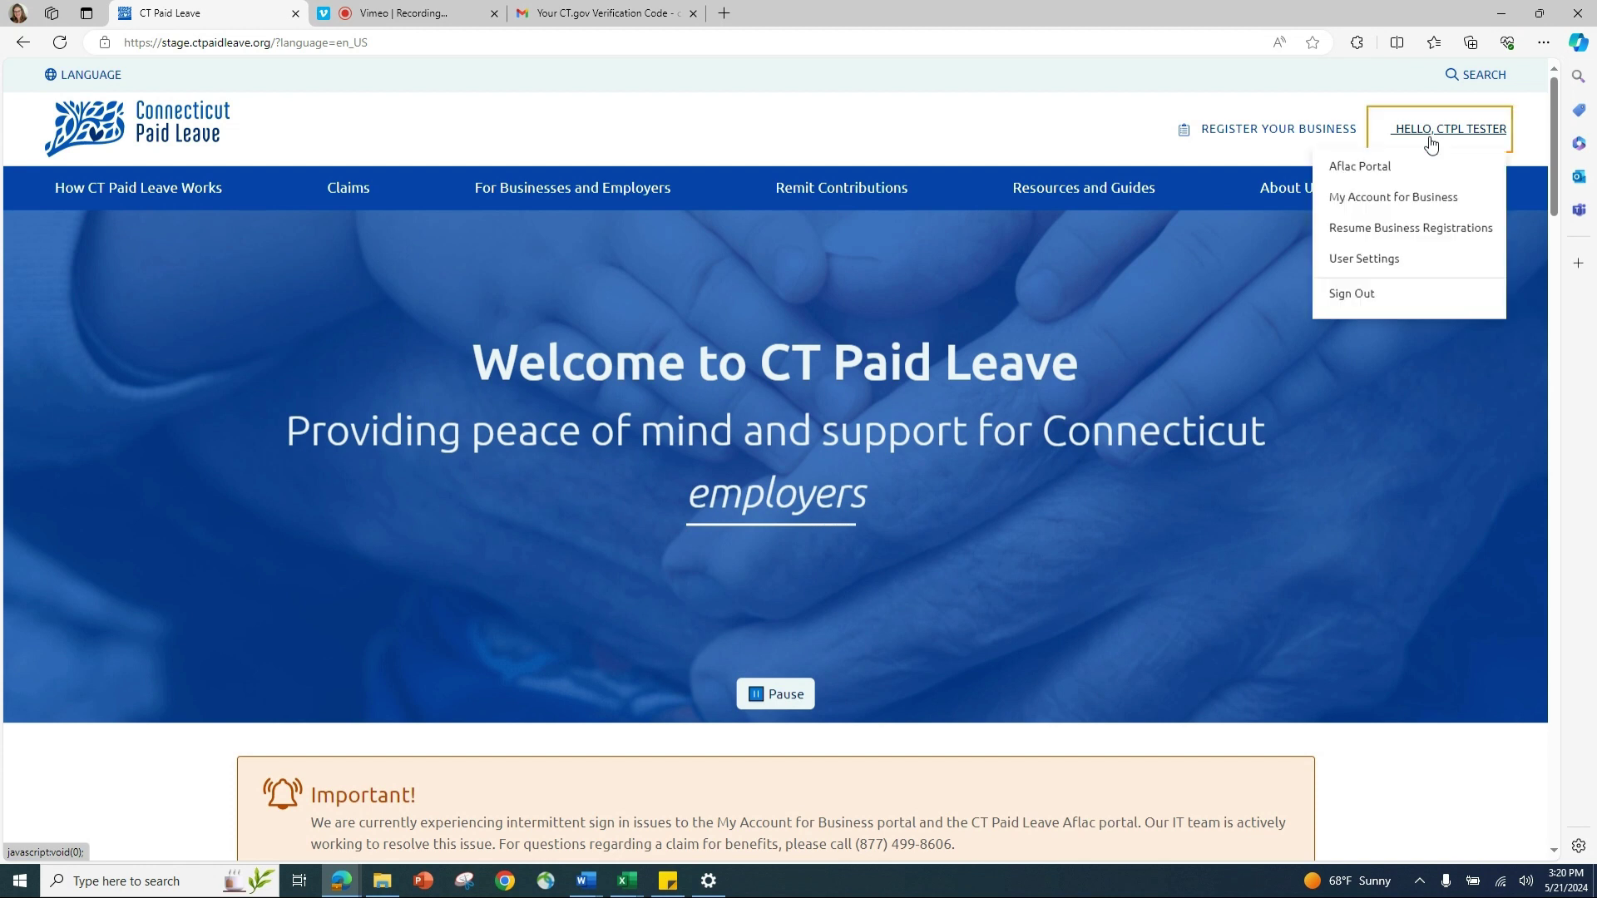